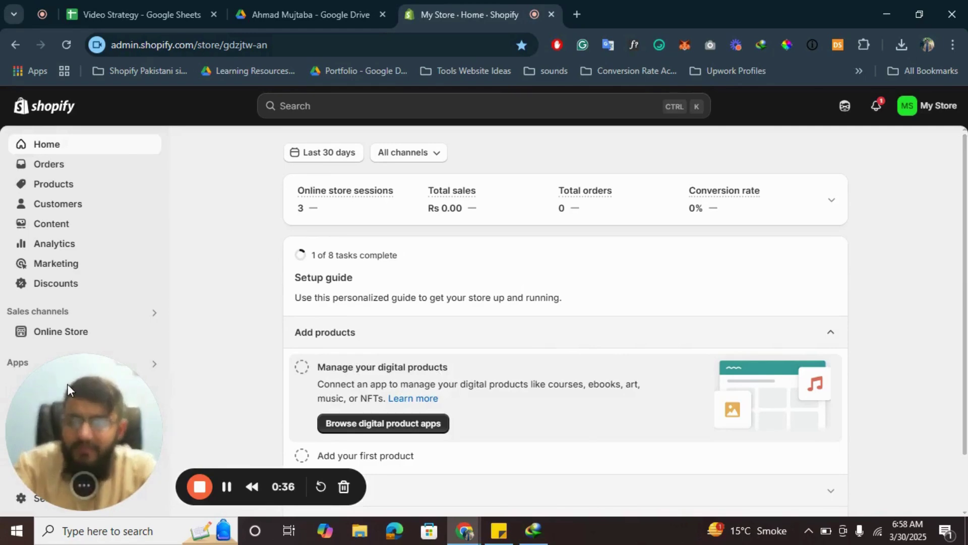
Step: Look over the Shopify admin Home page with its setup guide showing 1 of 8 tasks done
drag(68, 383, 525, 332)
Step: Open Settings > Apps and sales channels from the Apps panel, then launch the Shopify App Store
click(86, 362)
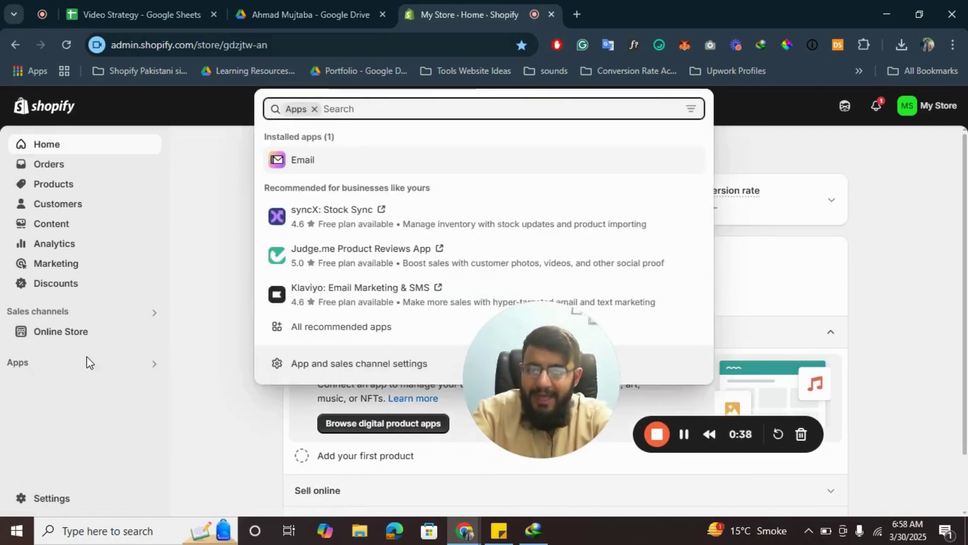
click(362, 365)
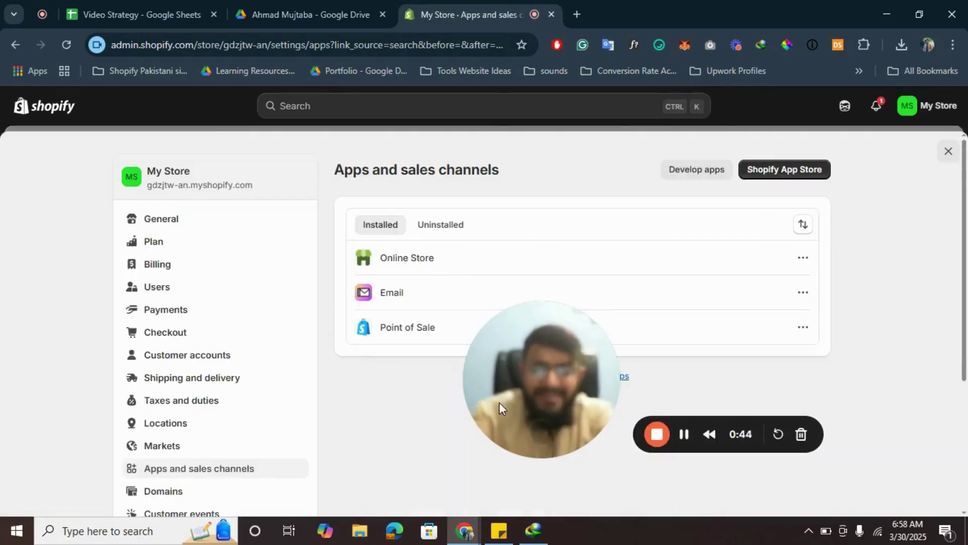
drag(548, 337, 262, 442)
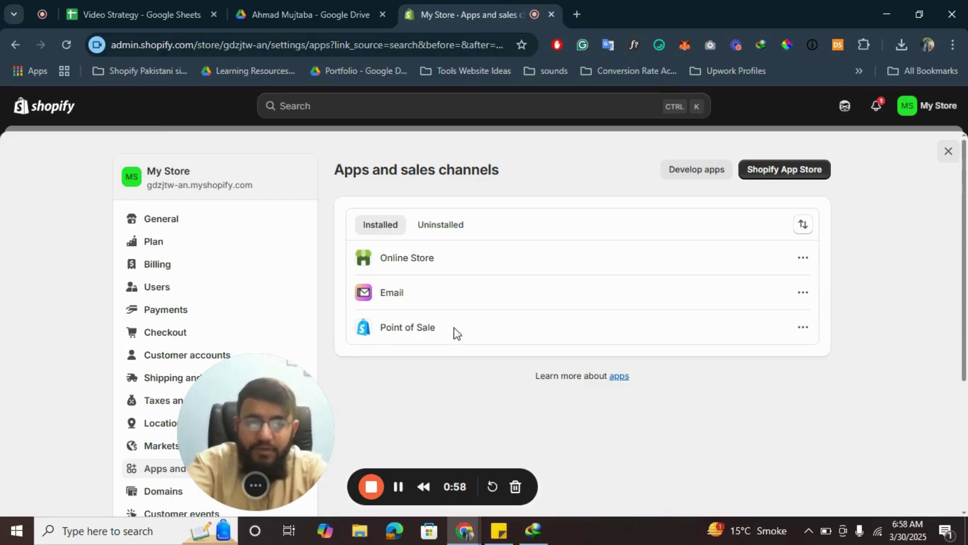
click(777, 169)
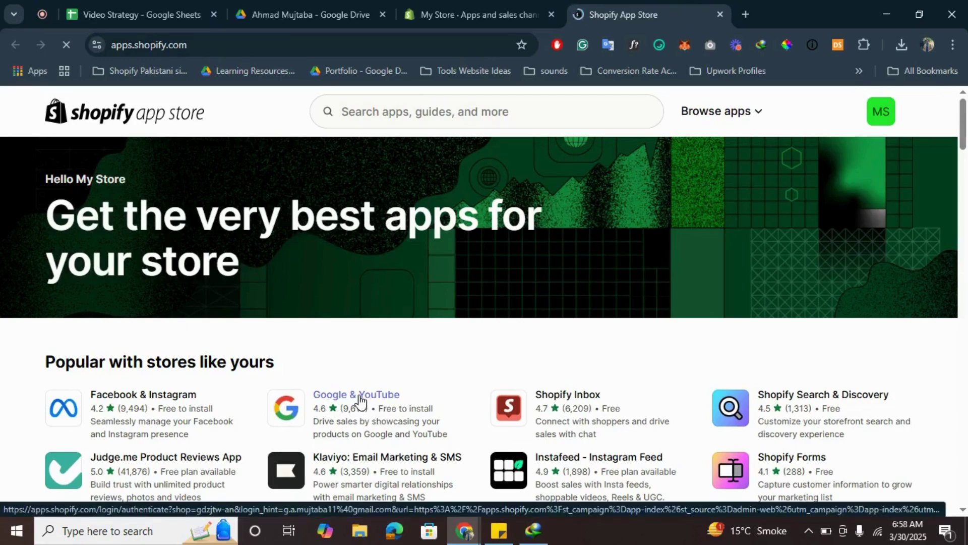
Step: Open the Google & YouTube app from Popular apps and start installing it
click(385, 401)
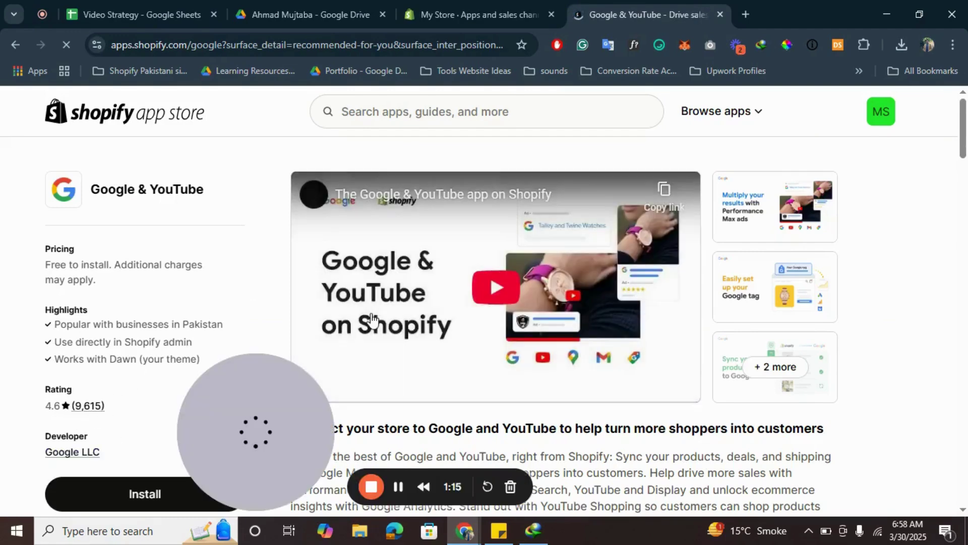
drag(270, 379, 682, 359)
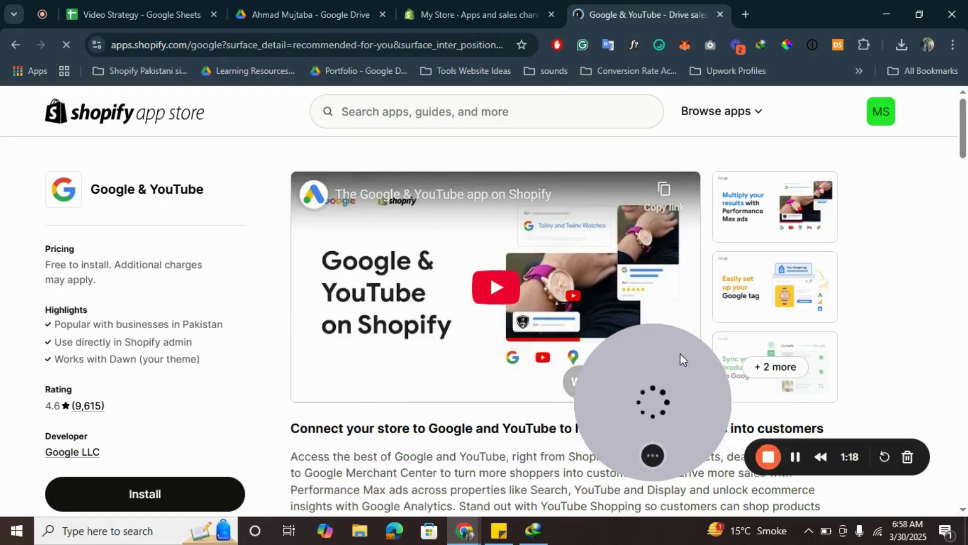
click(148, 496)
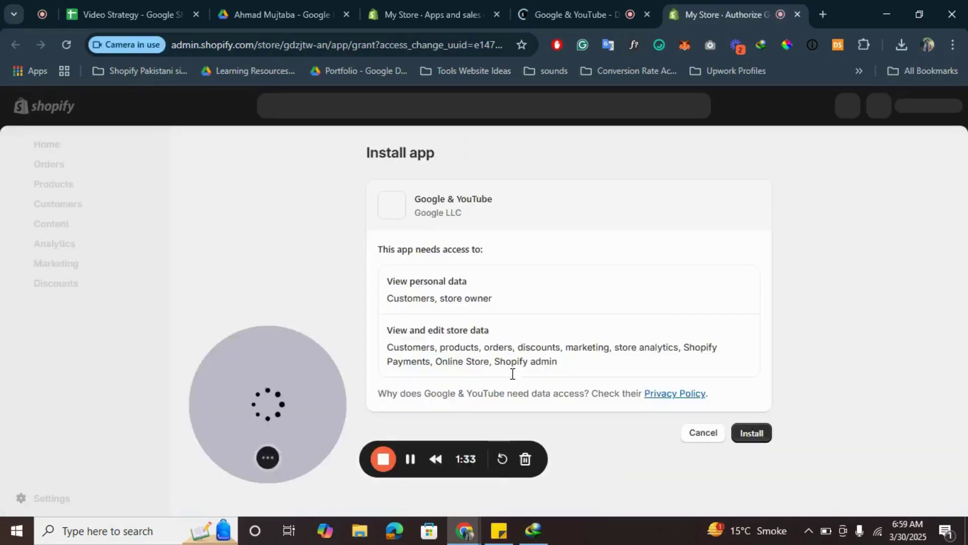
Step: Approve the Google & YouTube install with its customer and store data access
drag(244, 376, 176, 383)
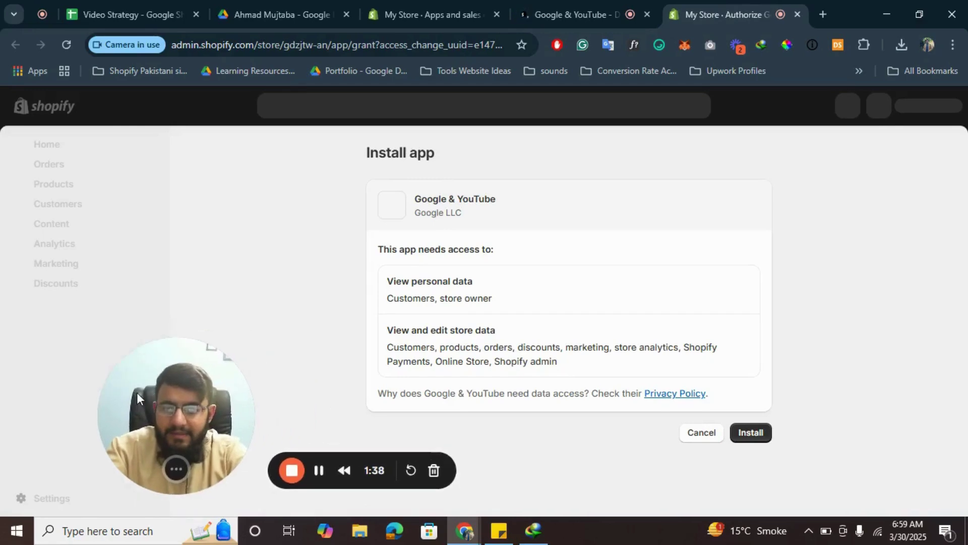
click(752, 432)
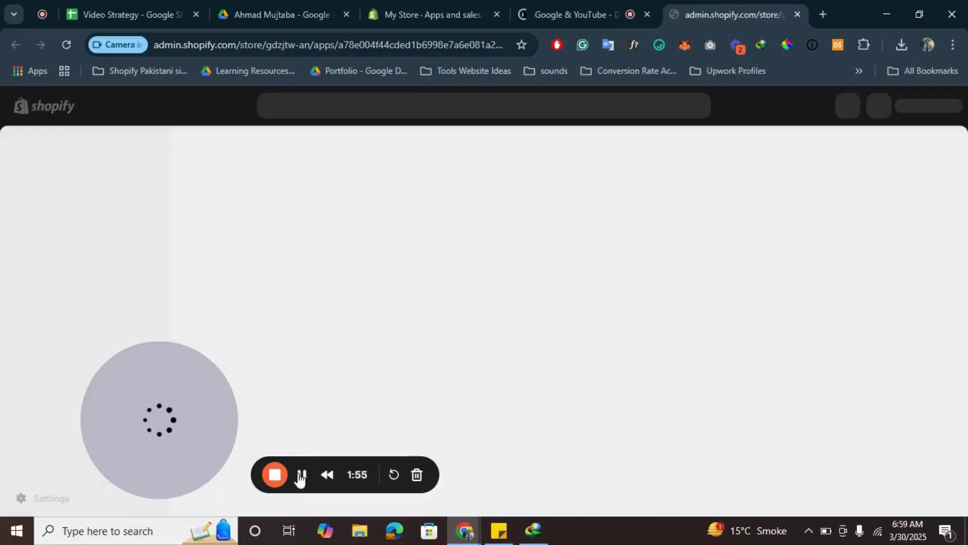
scroll(506, 345, down, 1)
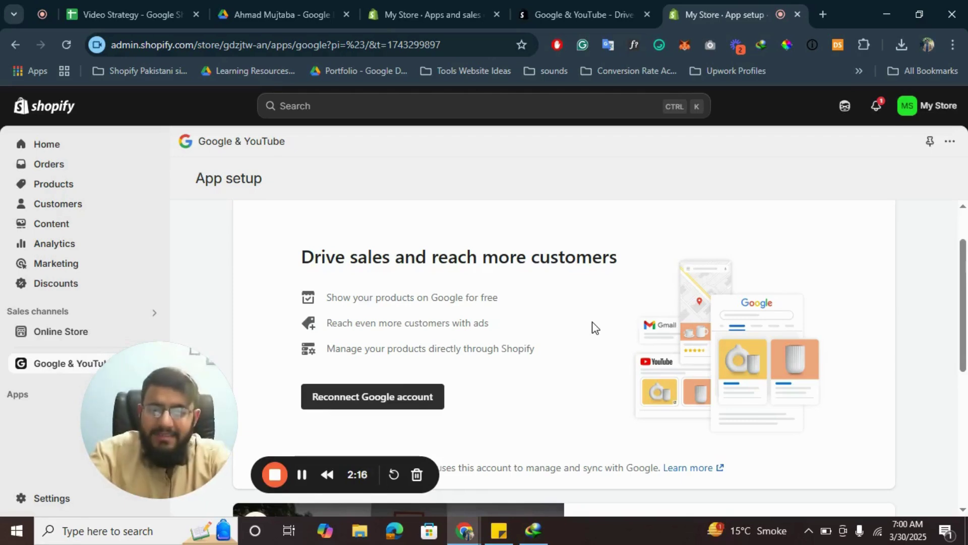
Step: Reconnect a Google account to Google & YouTube, choosing and confirming it in the sign-in popup
click(376, 399)
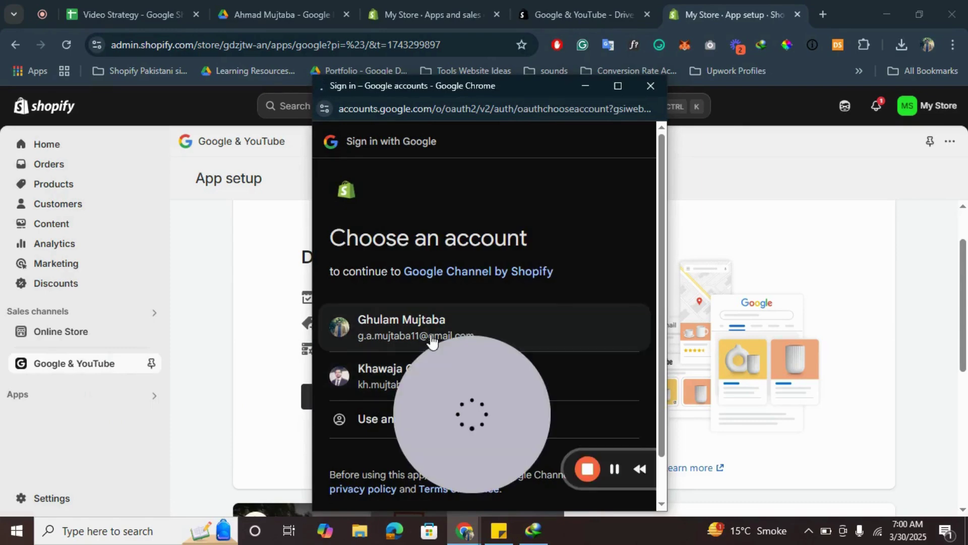
click(369, 325)
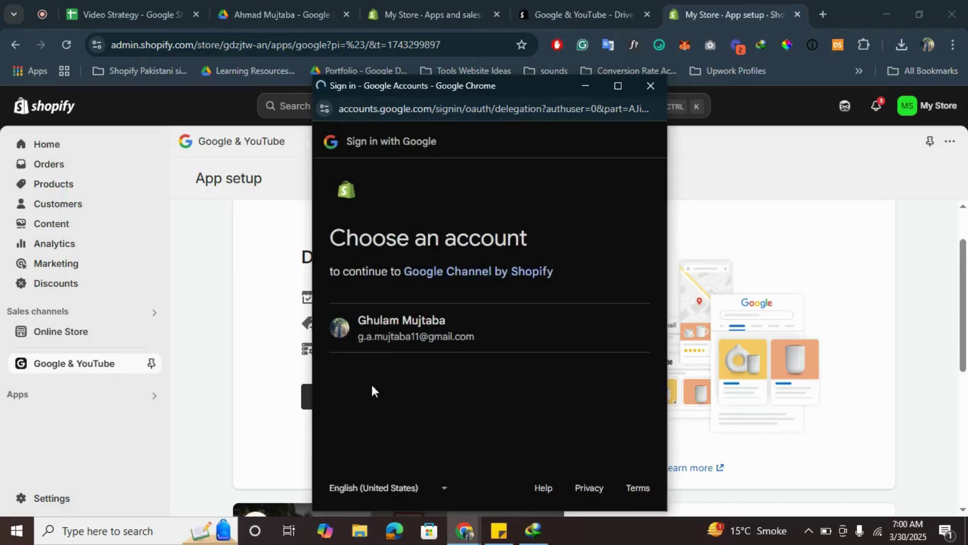
click(567, 325)
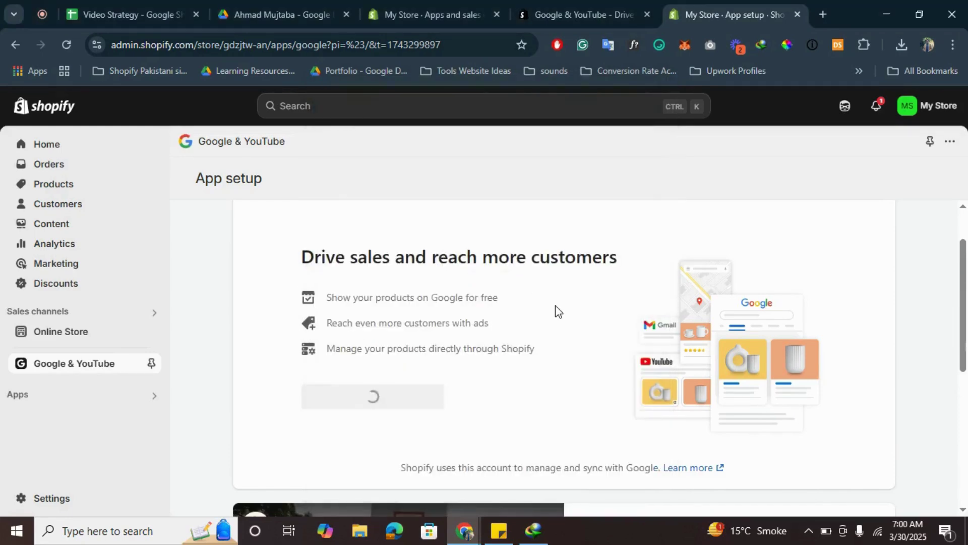
Step: Choose Get started under 'Looking only to set up Google Analytics 4?'
scroll(557, 305, down, 2)
scroll(556, 306, up, 2)
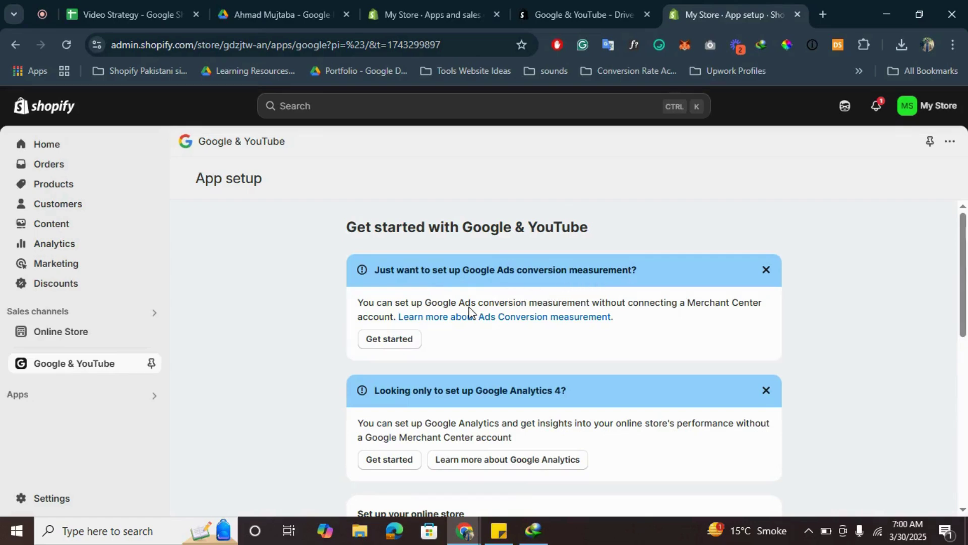
scroll(497, 301, down, 2)
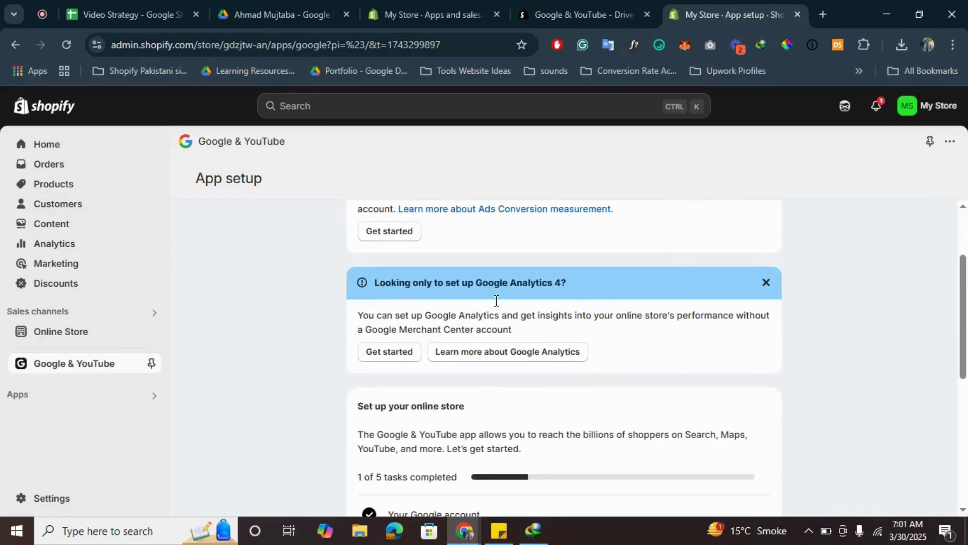
scroll(496, 300, up, 2)
scroll(496, 300, down, 2)
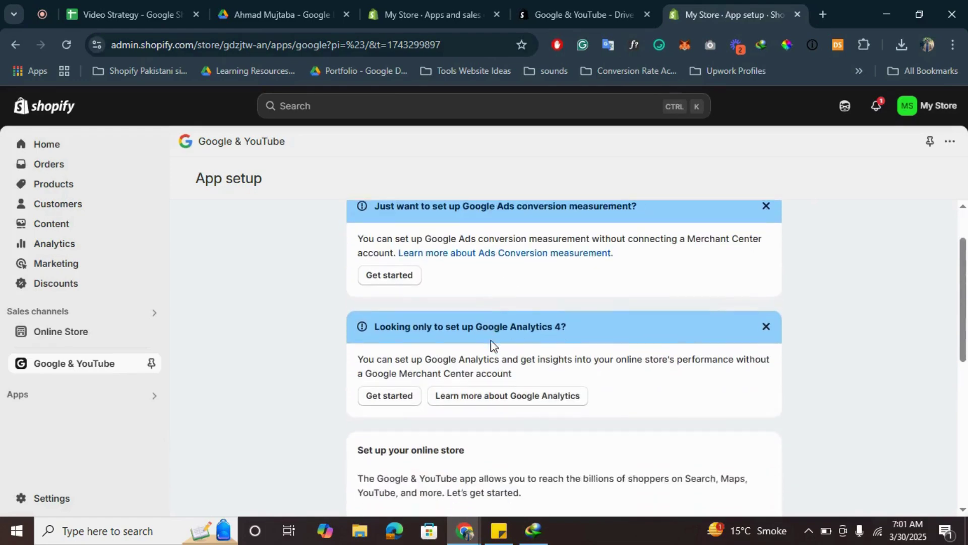
click(389, 383)
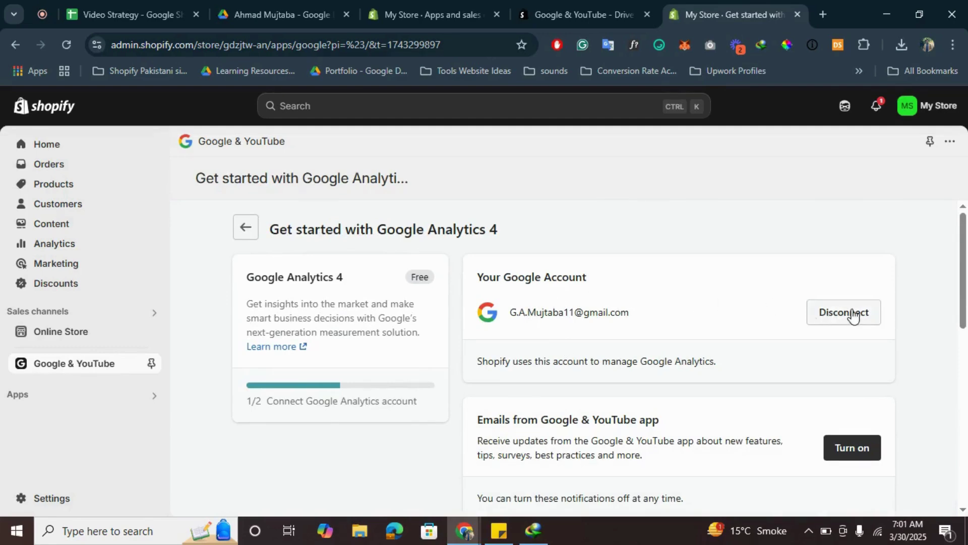
Step: Return to the GA4 setup page and scroll to Connect a Google Analytics property
click(574, 2)
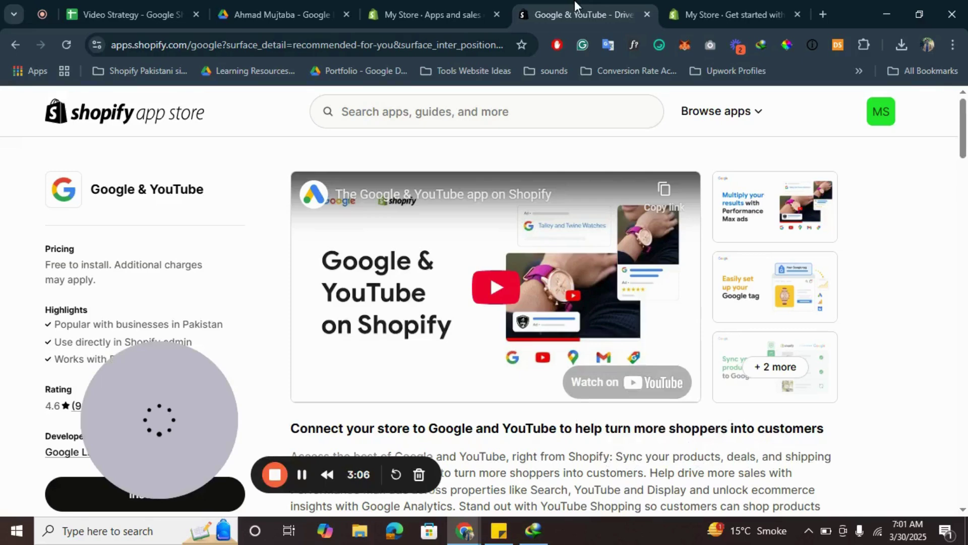
click(745, 6)
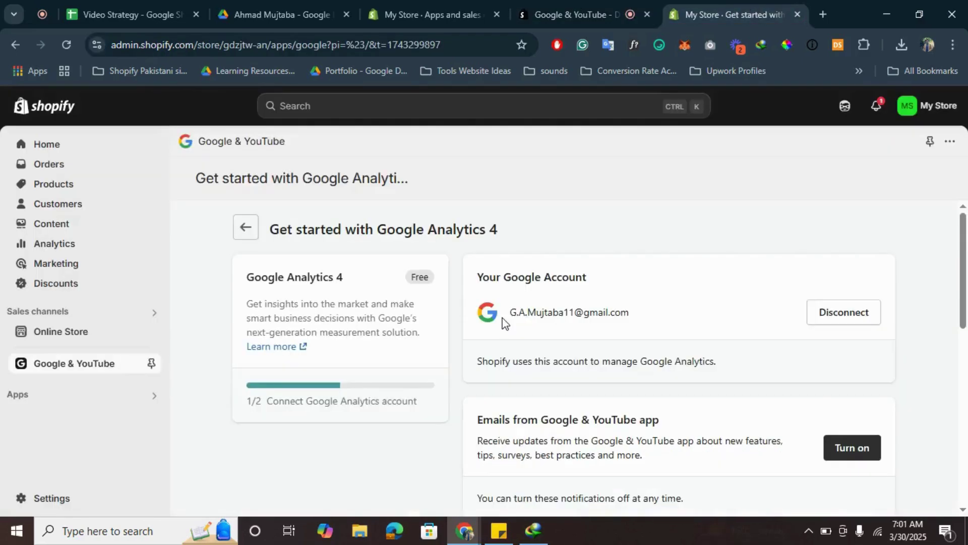
scroll(504, 272, down, 3)
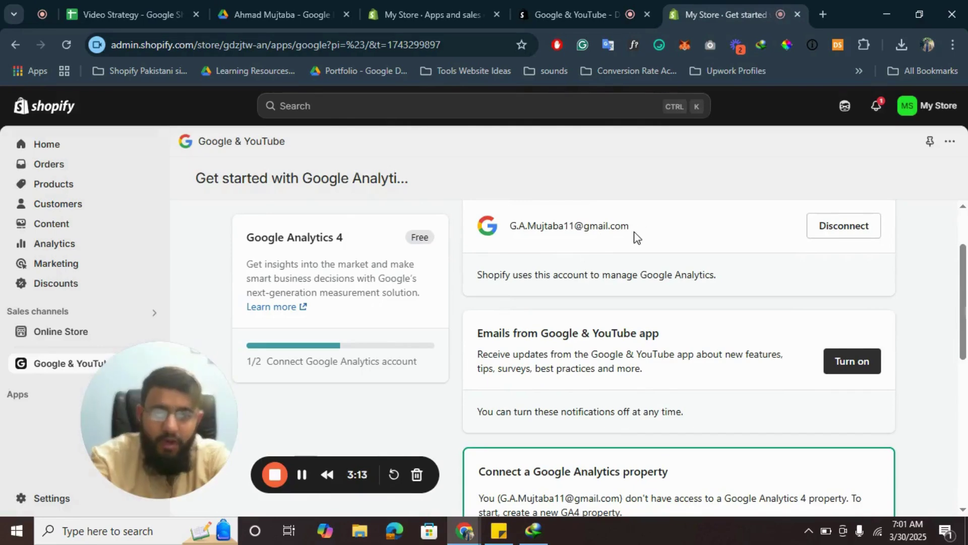
scroll(583, 279, down, 2)
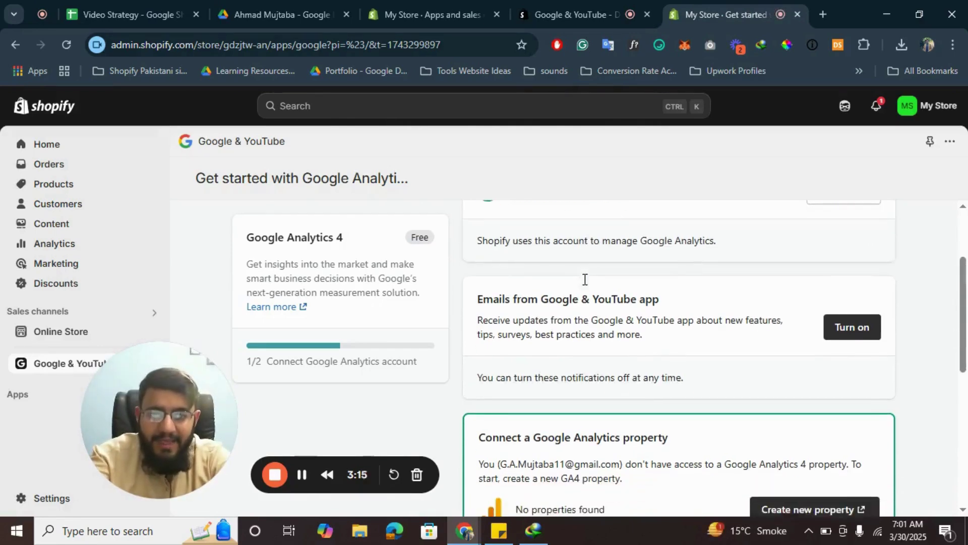
scroll(585, 280, down, 1)
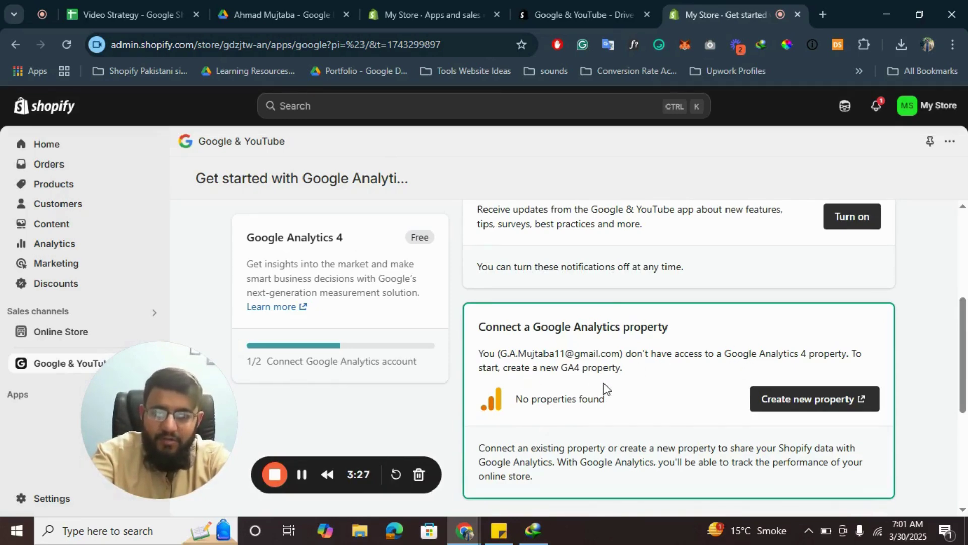
scroll(606, 388, down, 1)
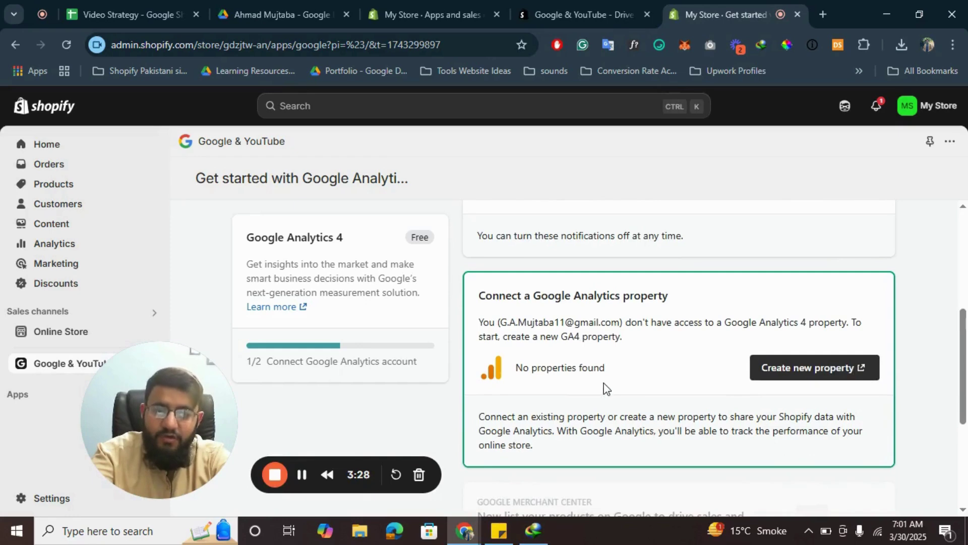
Step: Choose Create new property, then follow the Help page's Analytics link to the product overview
click(798, 380)
mouse_move(594, 1)
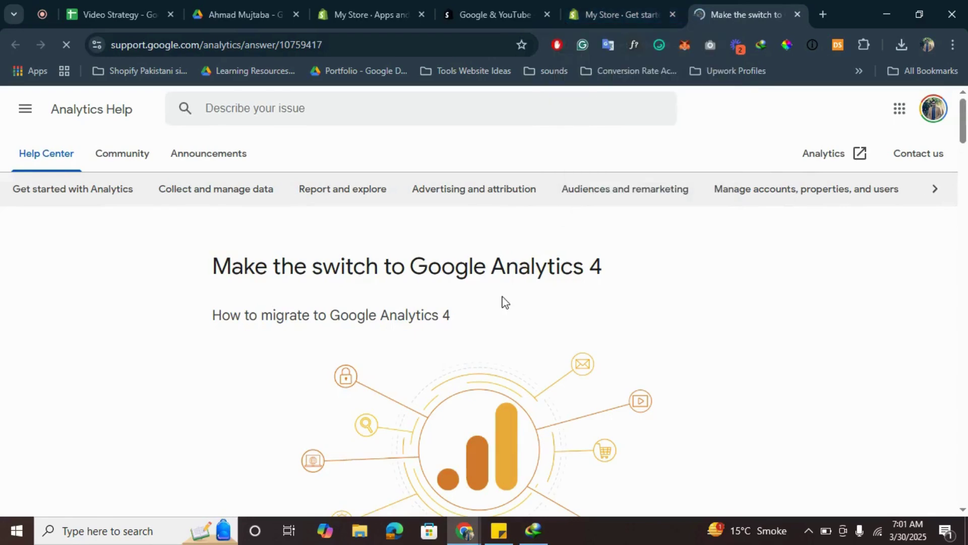
scroll(503, 302, down, 5)
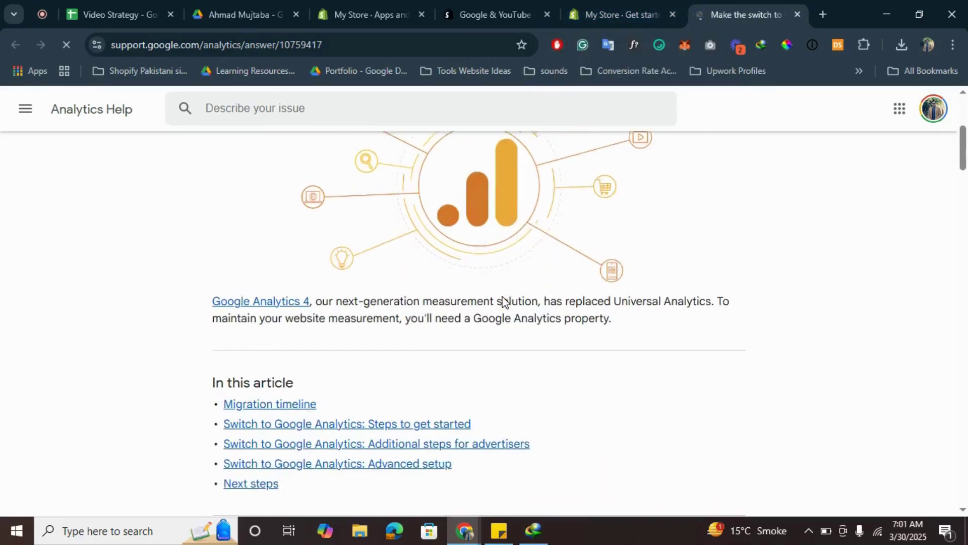
scroll(503, 301, up, 5)
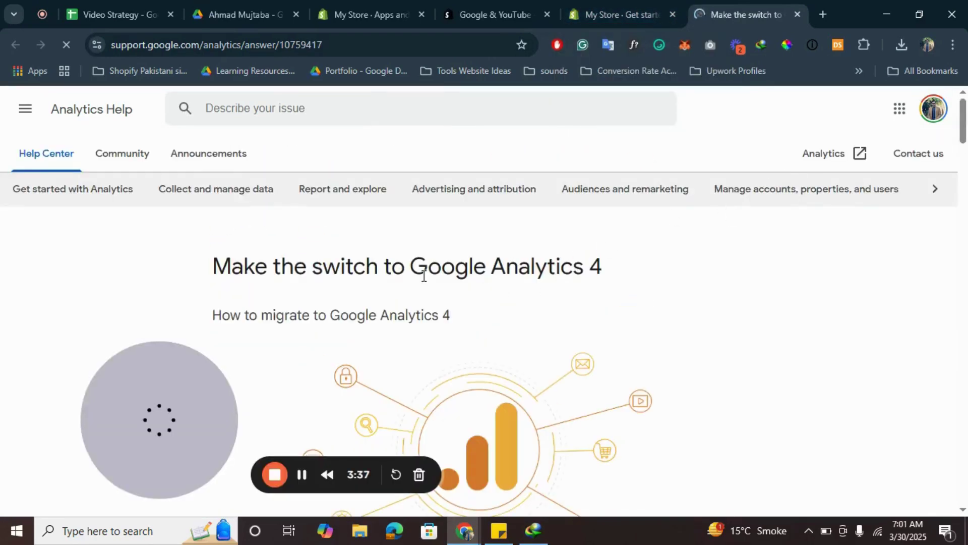
click(822, 155)
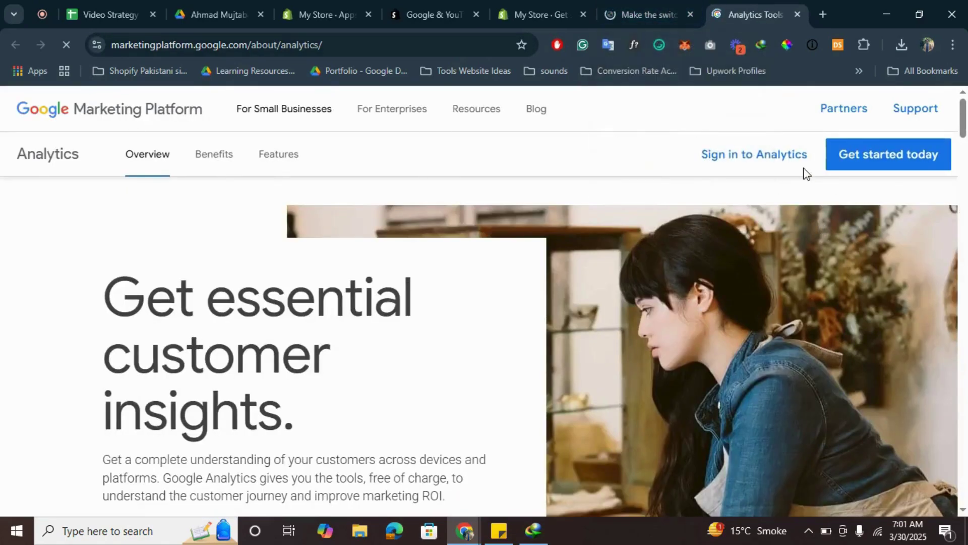
Step: Sign in to Google Analytics, close the Analytics Tools tab, and choose Create > Account in Admin
click(727, 158)
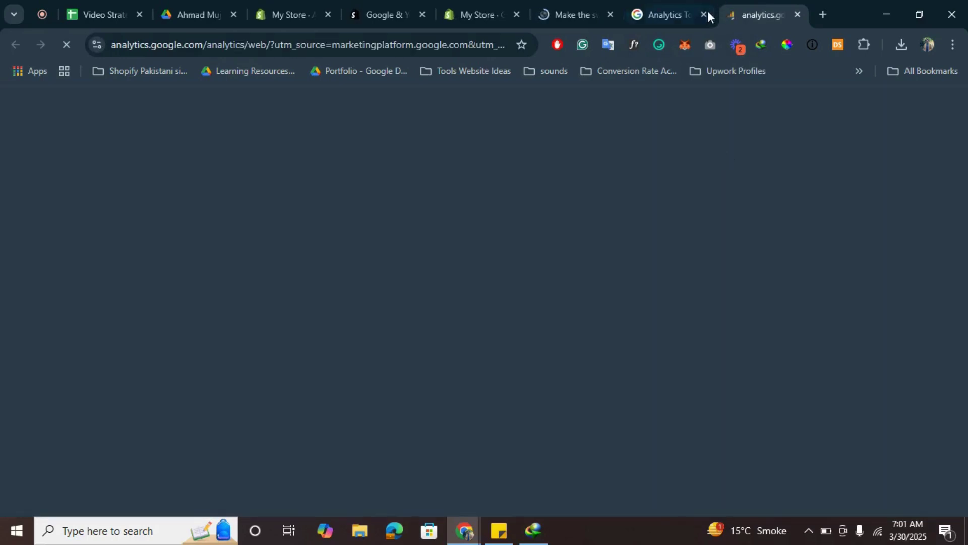
click(703, 13)
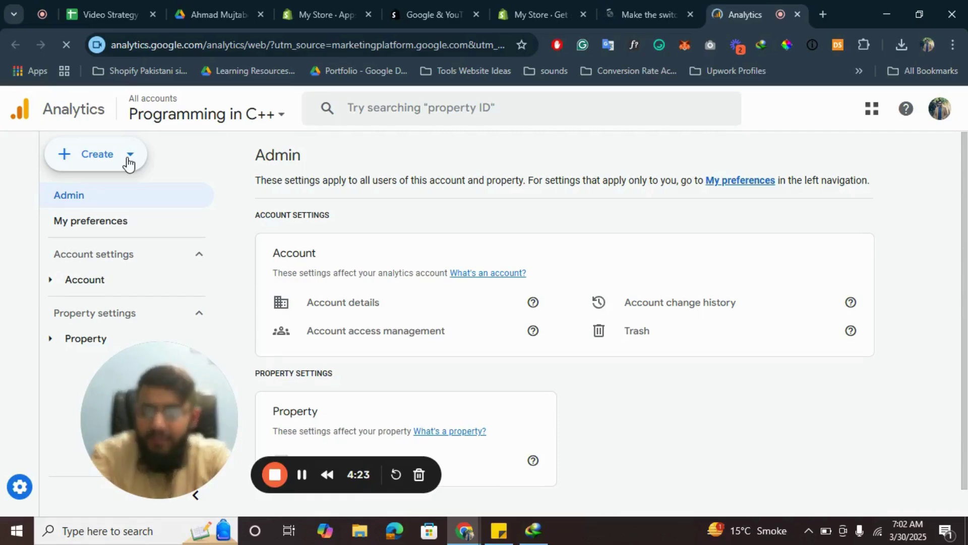
click(128, 160)
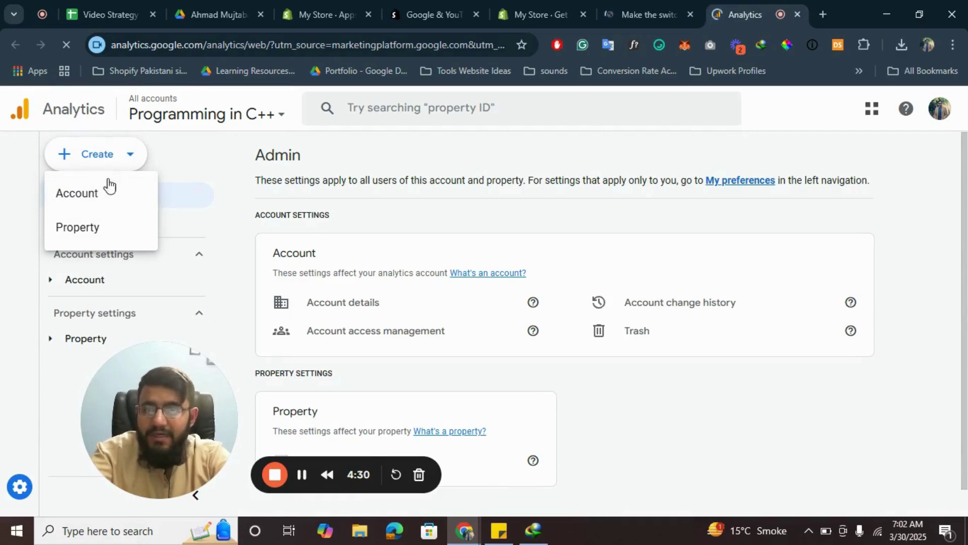
click(80, 201)
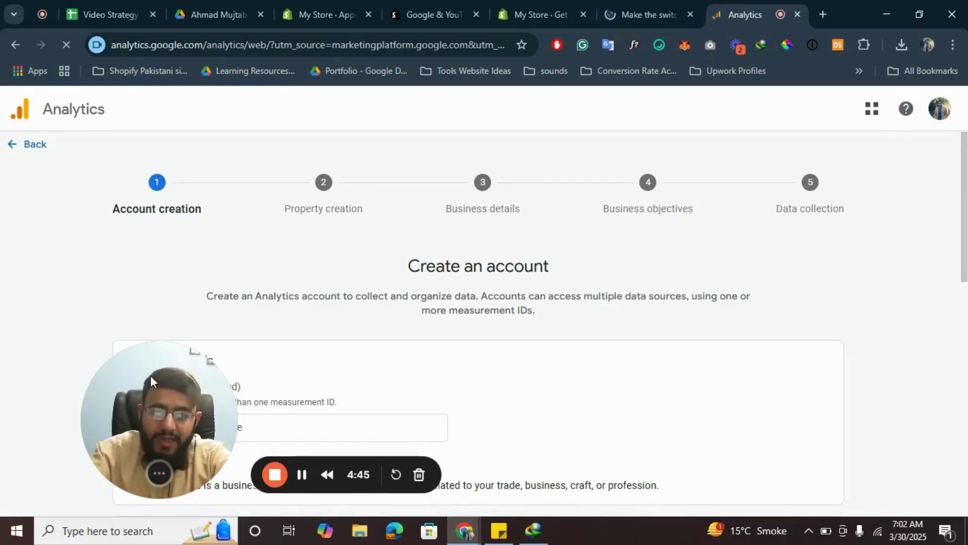
Step: Enter 'Test Shopify Store' as the account name, fixing a typo, and continue with Next
drag(177, 366, 99, 173)
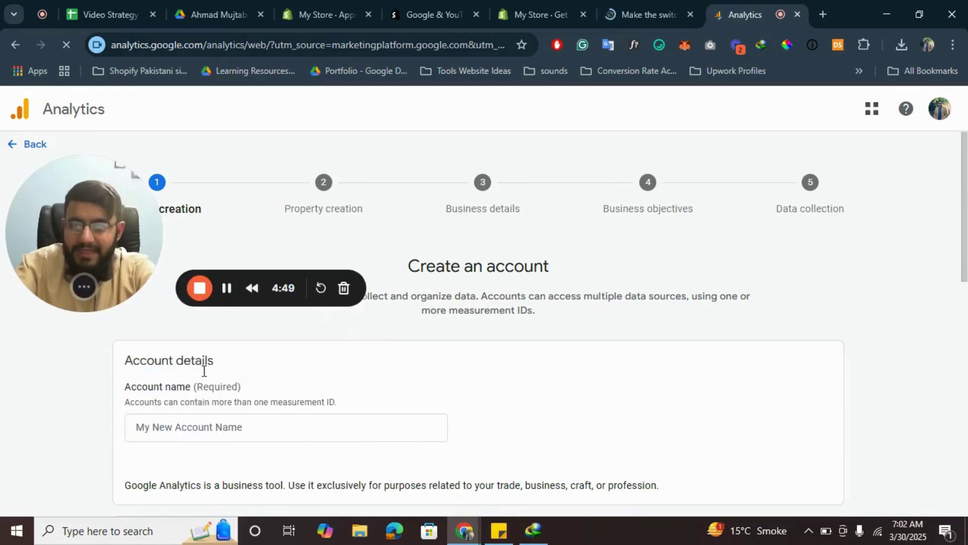
click(186, 428)
text(Tes)
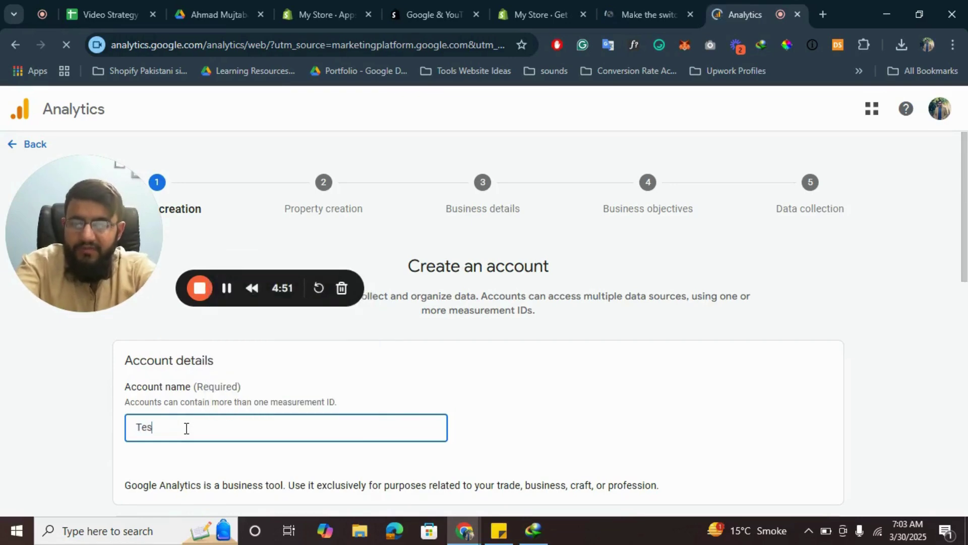
text(t Shopify)
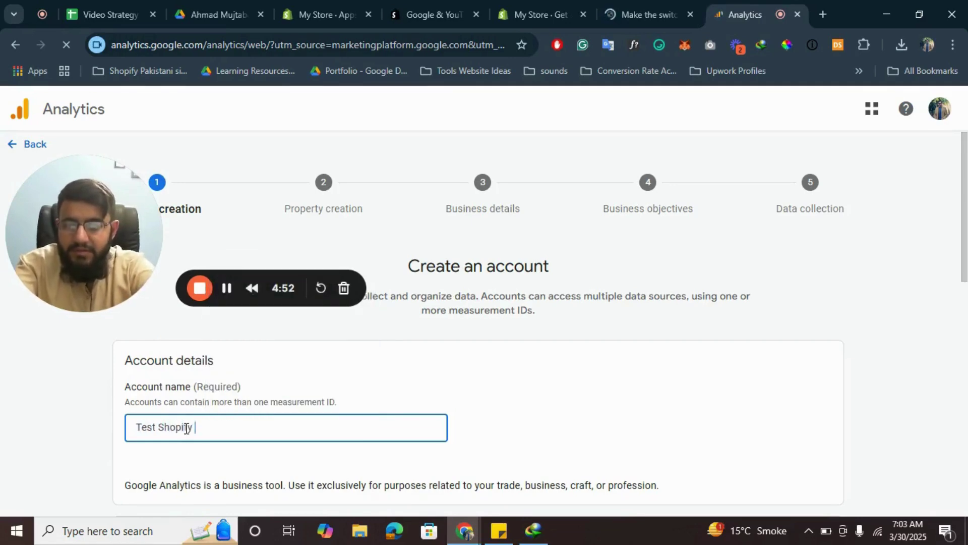
text( tor)
key(BackSpace)
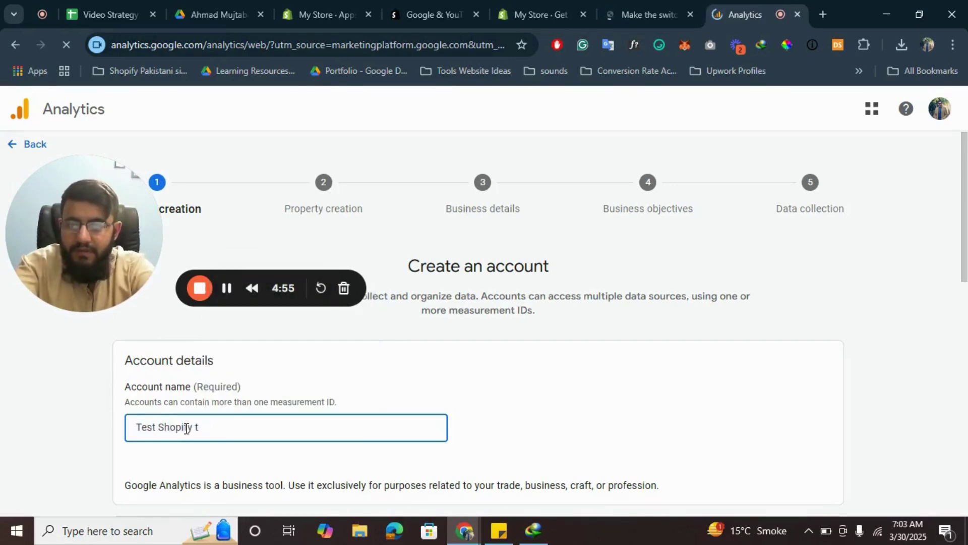
text(re)
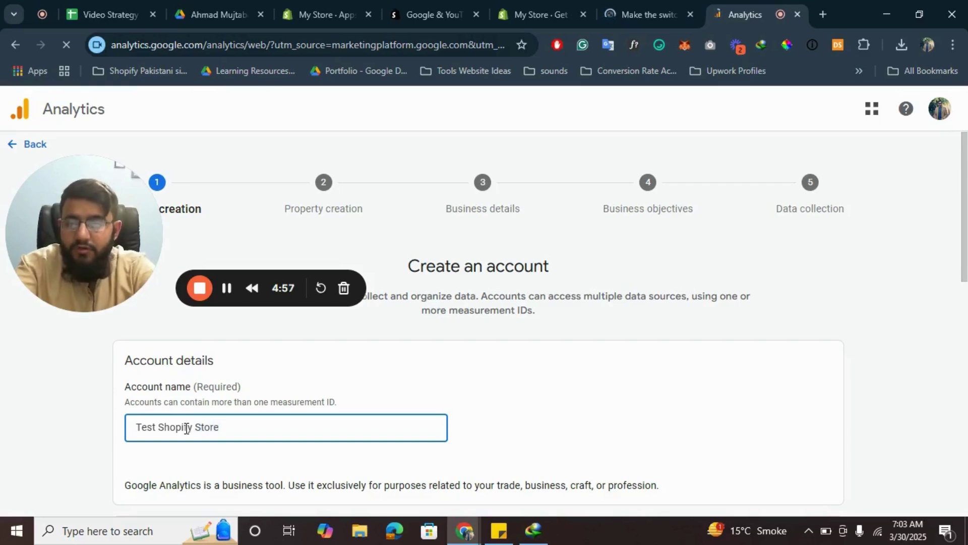
drag(98, 213, 72, 258)
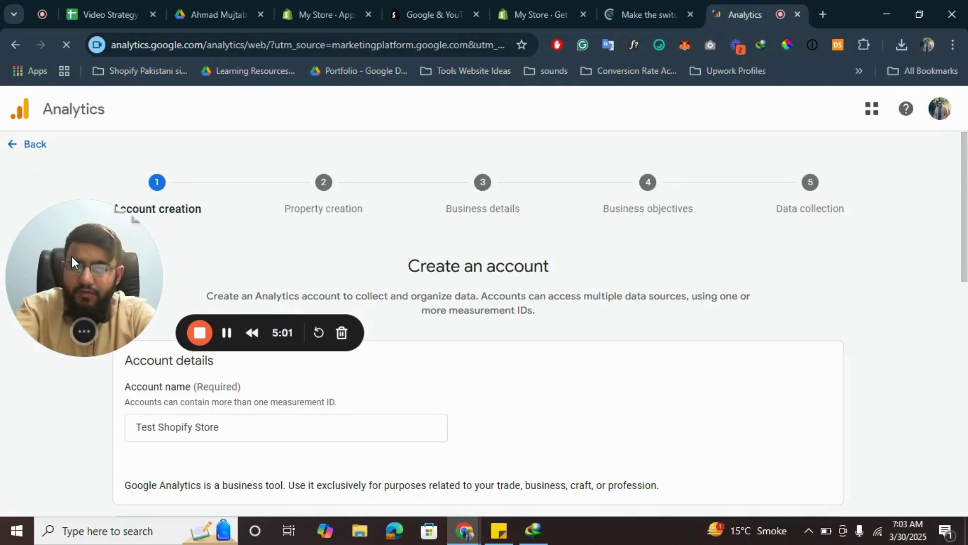
scroll(582, 327, down, 2)
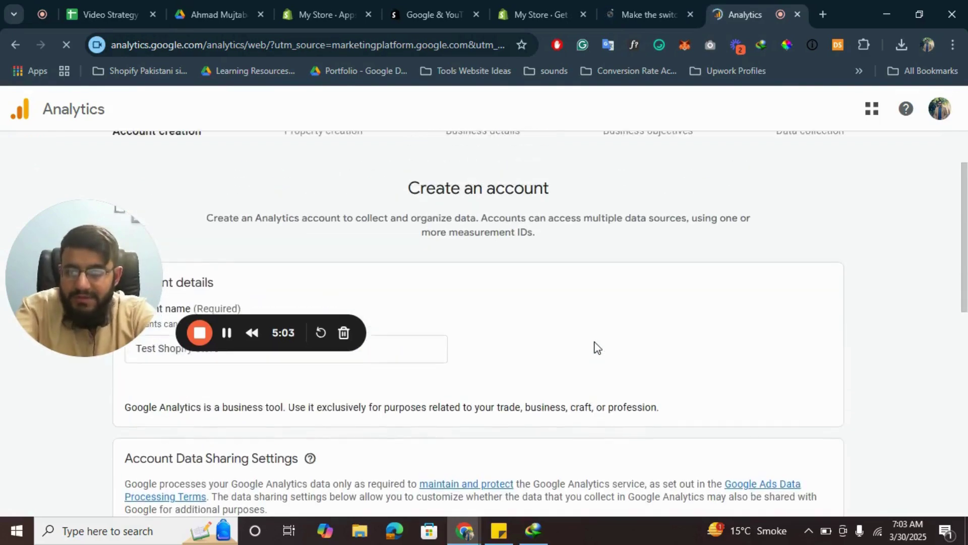
scroll(595, 345, down, 3)
scroll(596, 347, down, 6)
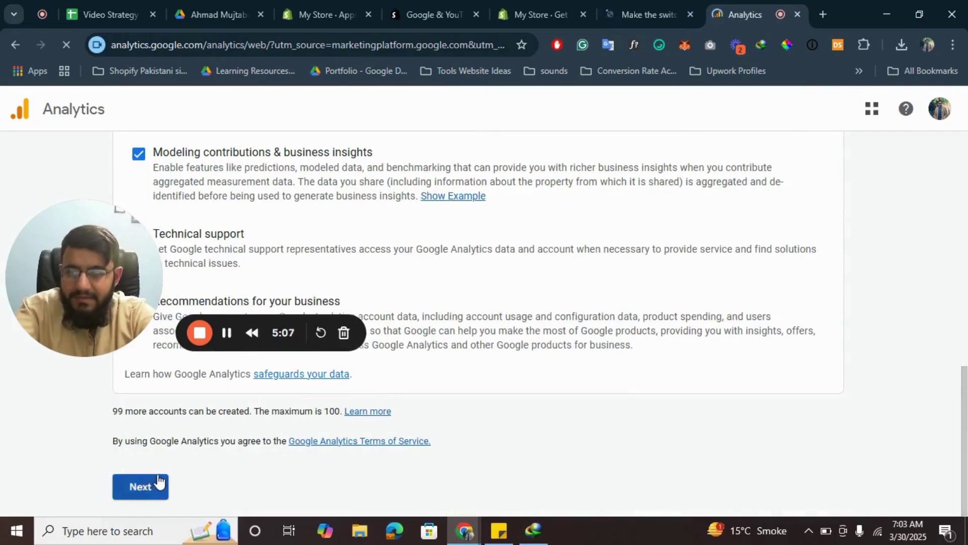
click(154, 485)
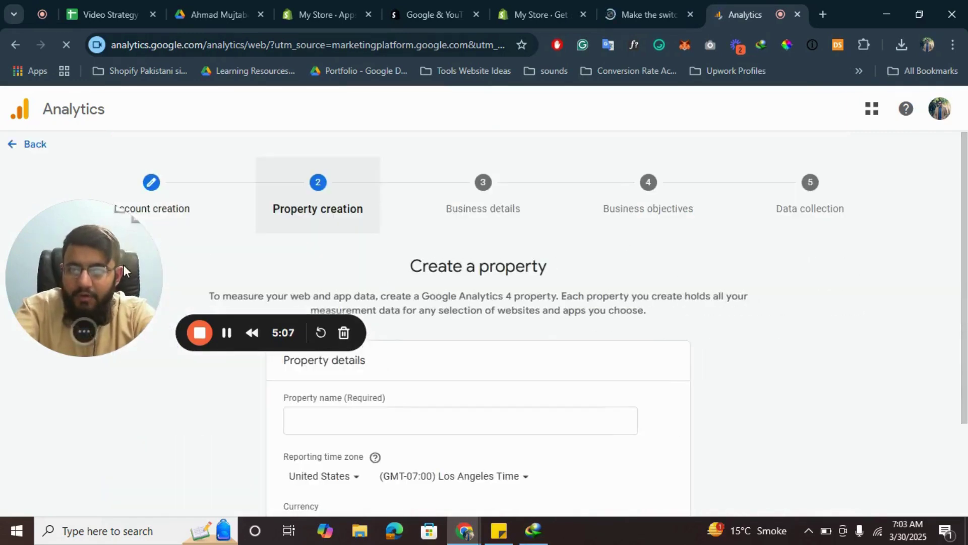
Step: Name the property 'Test Shopify Store', keeping Los Angeles time and US Dollar, and continue
drag(123, 264, 83, 398)
scroll(469, 343, down, 1)
click(373, 376)
text(Test )
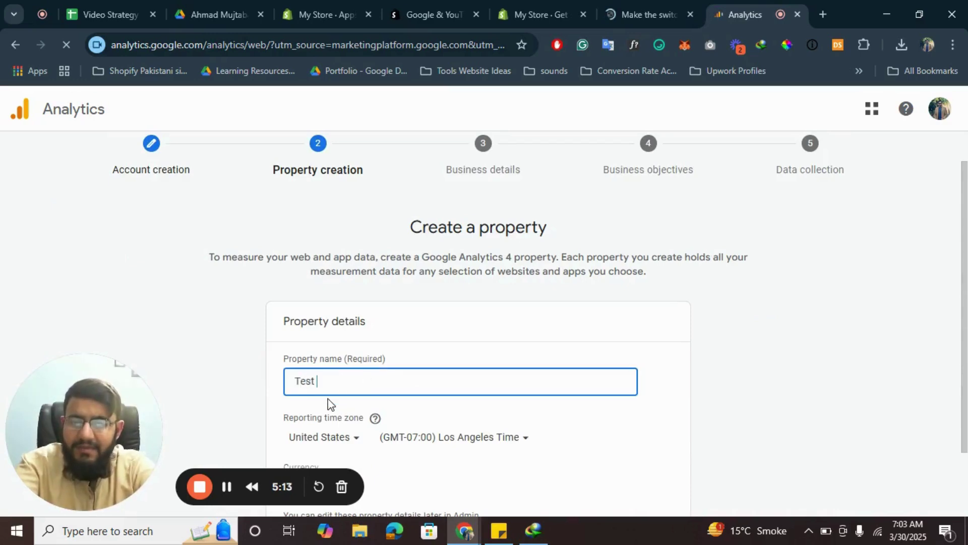
text(Shopify Store)
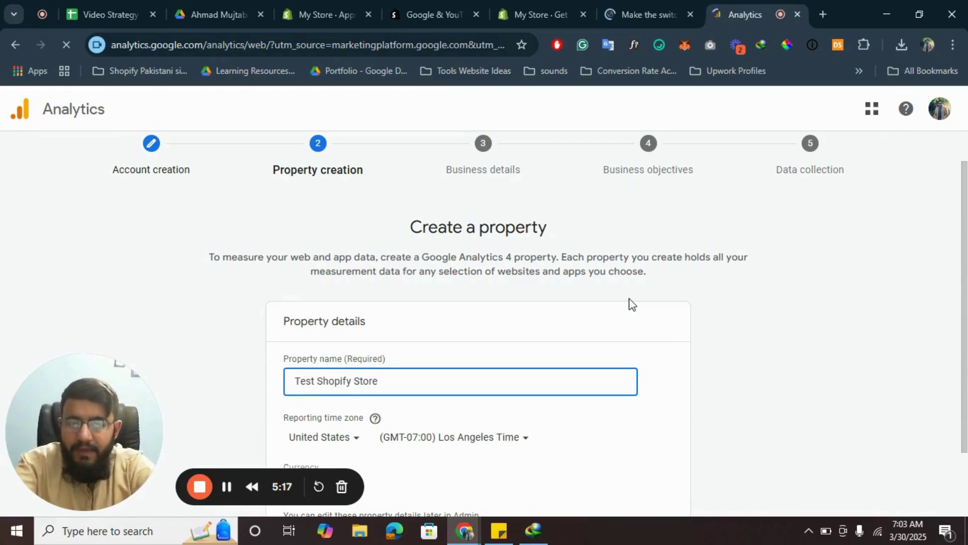
scroll(568, 316, down, 2)
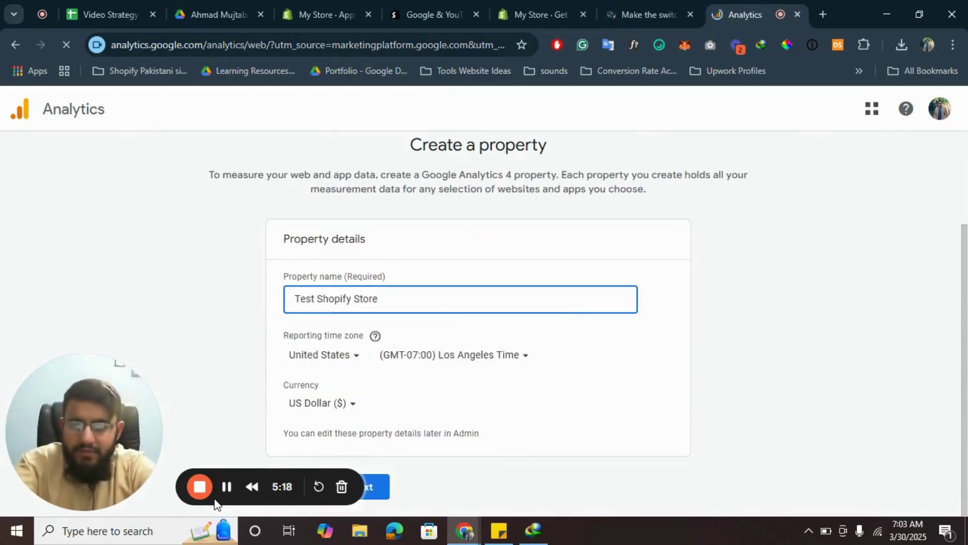
drag(77, 434, 65, 283)
click(363, 486)
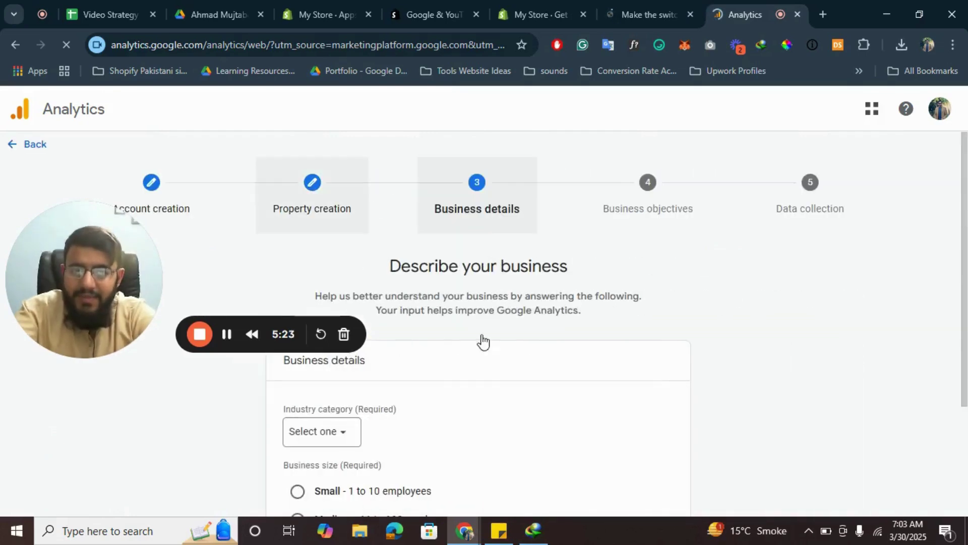
Step: Set the industry category to Autos & Vehicles and business size to Small, then continue
click(335, 435)
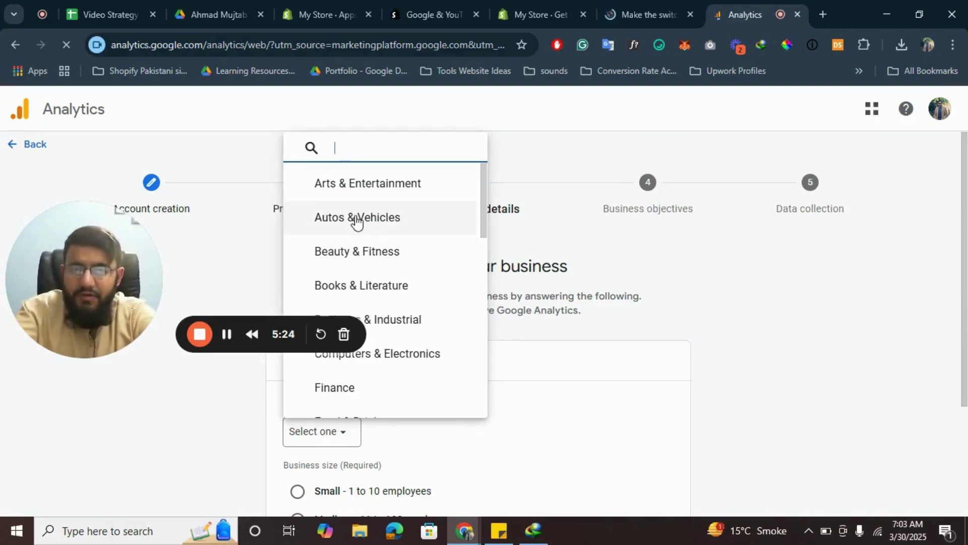
click(357, 221)
scroll(616, 313, down, 2)
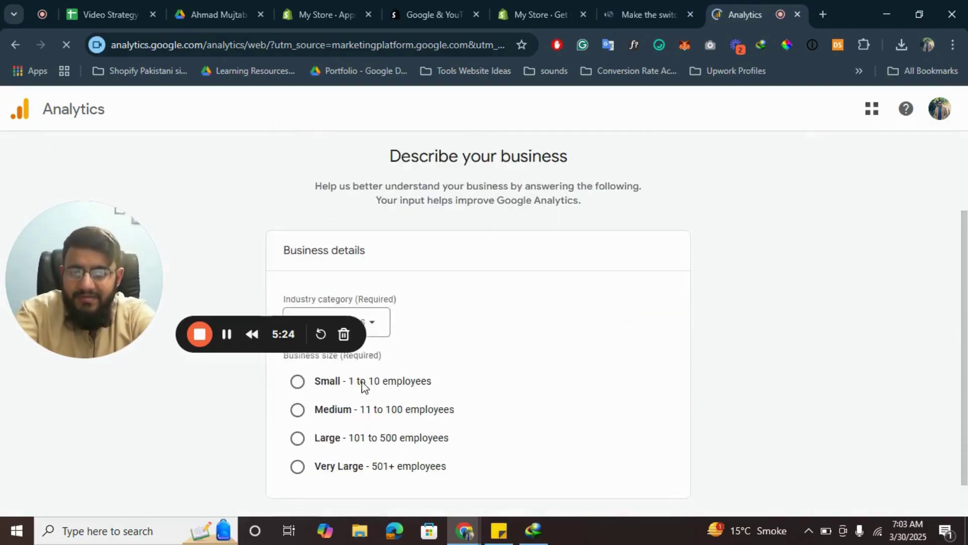
click(352, 380)
scroll(553, 370, down, 1)
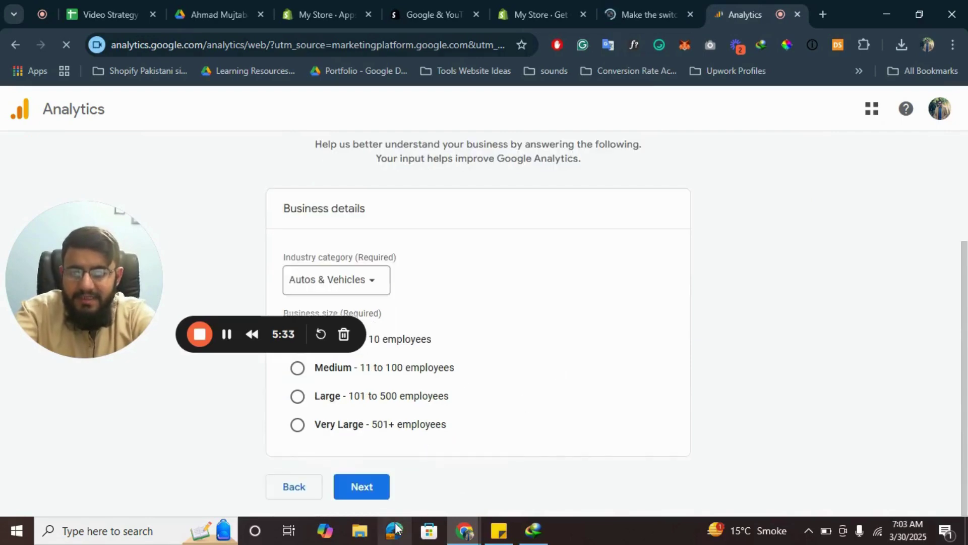
click(358, 493)
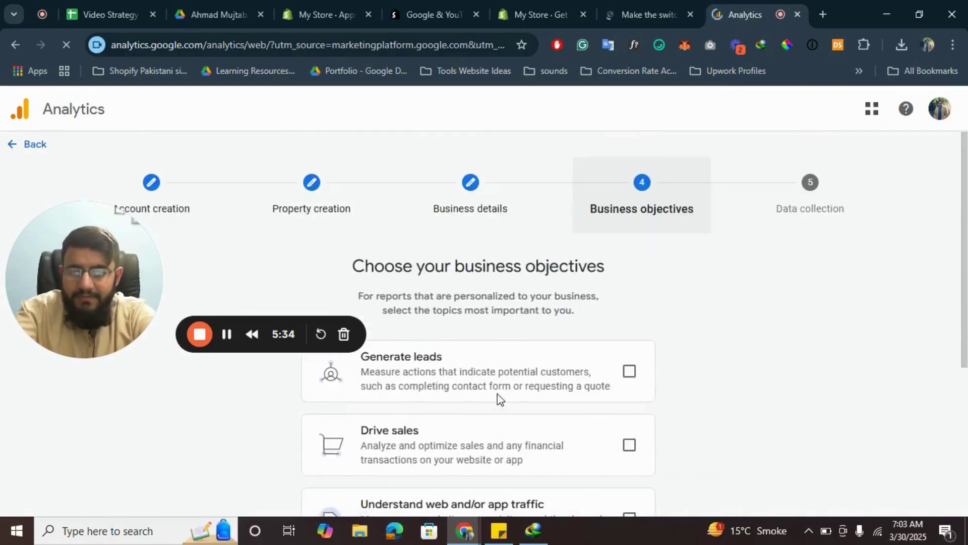
Step: Choose Drive sales as the business objective, create the account and accept the terms of service
scroll(590, 366, down, 1)
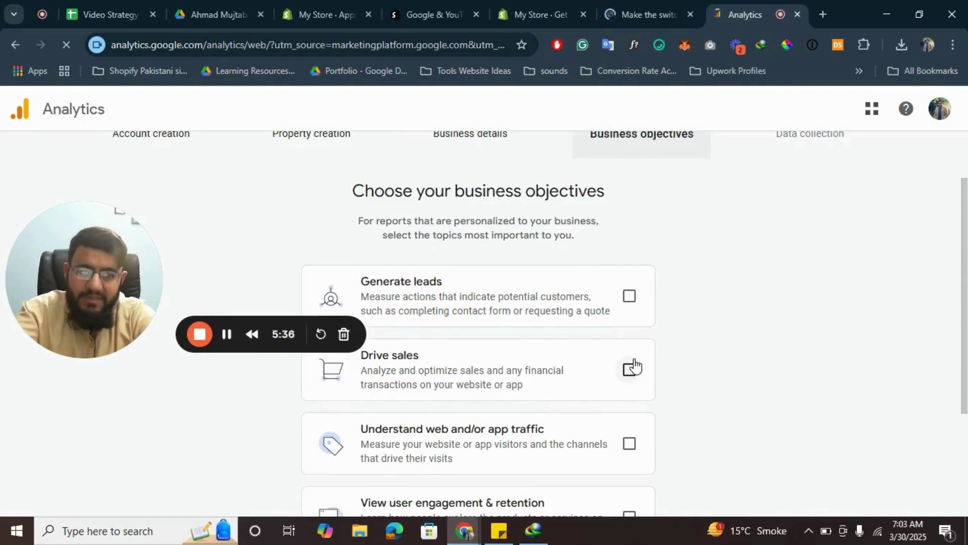
scroll(691, 367, down, 3)
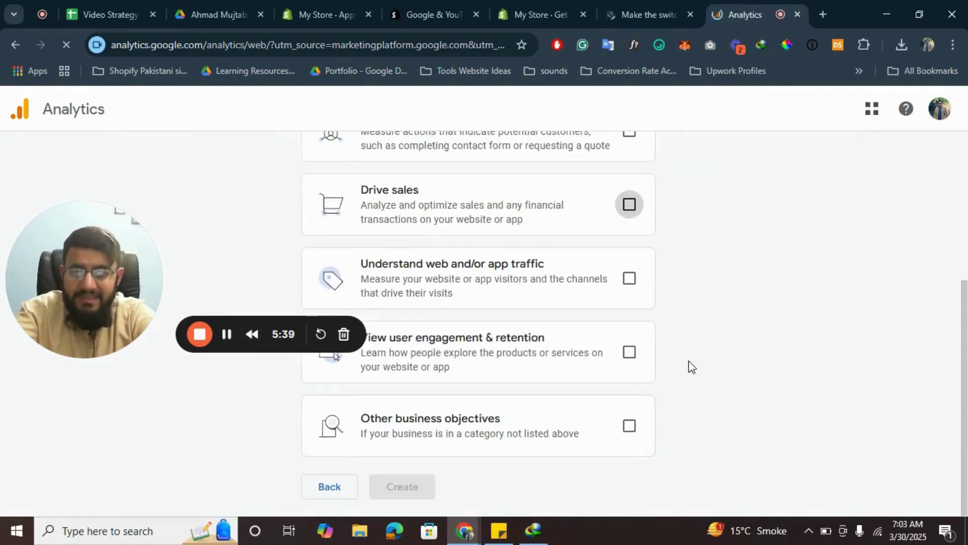
click(629, 205)
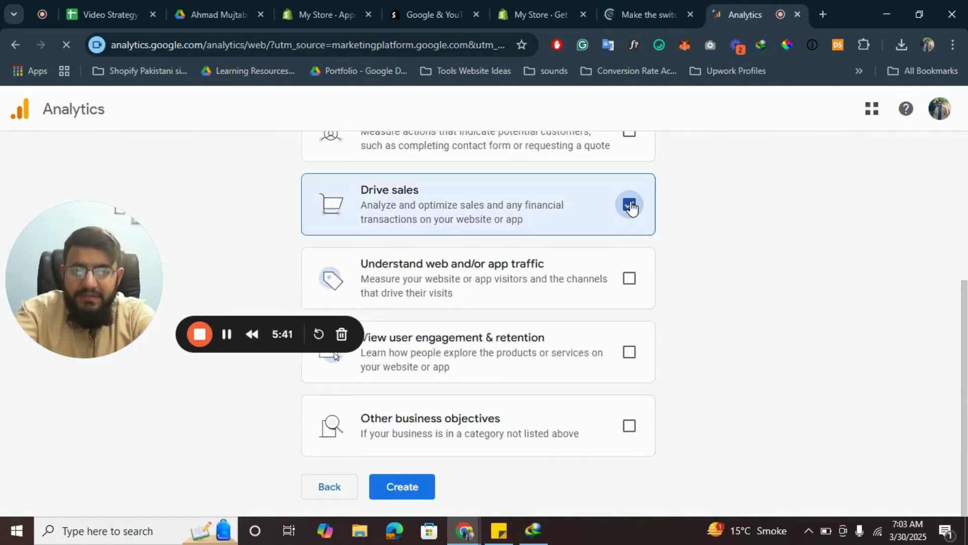
click(419, 491)
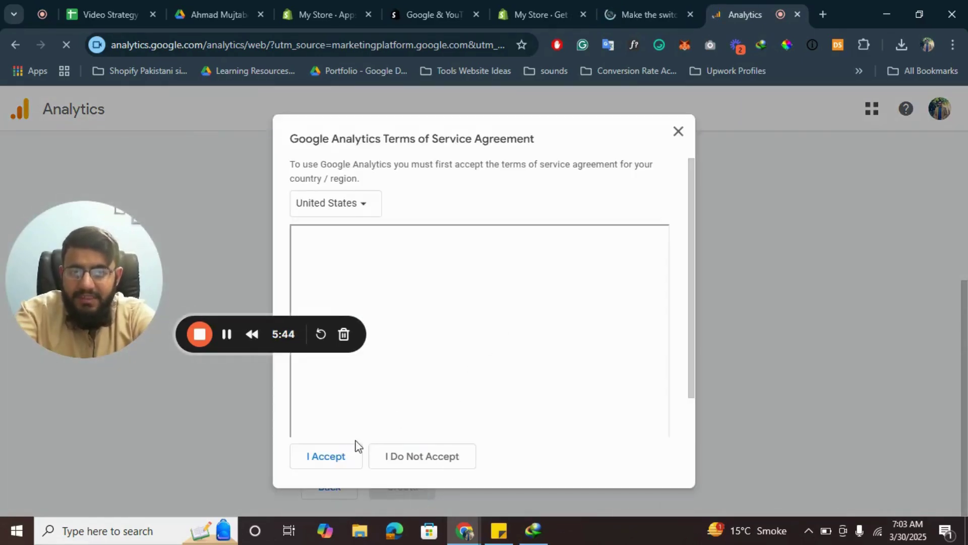
click(336, 459)
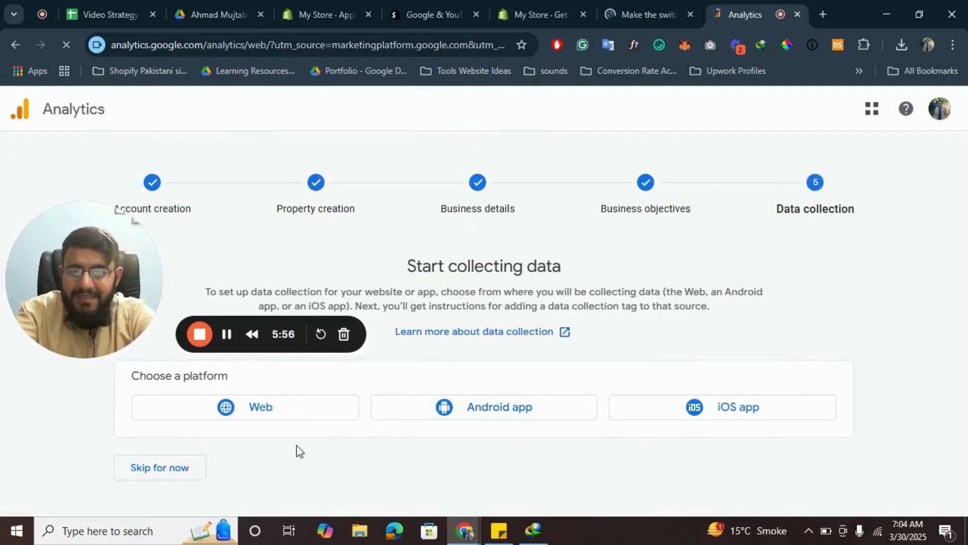
Step: Create a web stream 'Test Shopify Store' for the pasted gdzjtw-an.myshopify.com URL
click(266, 409)
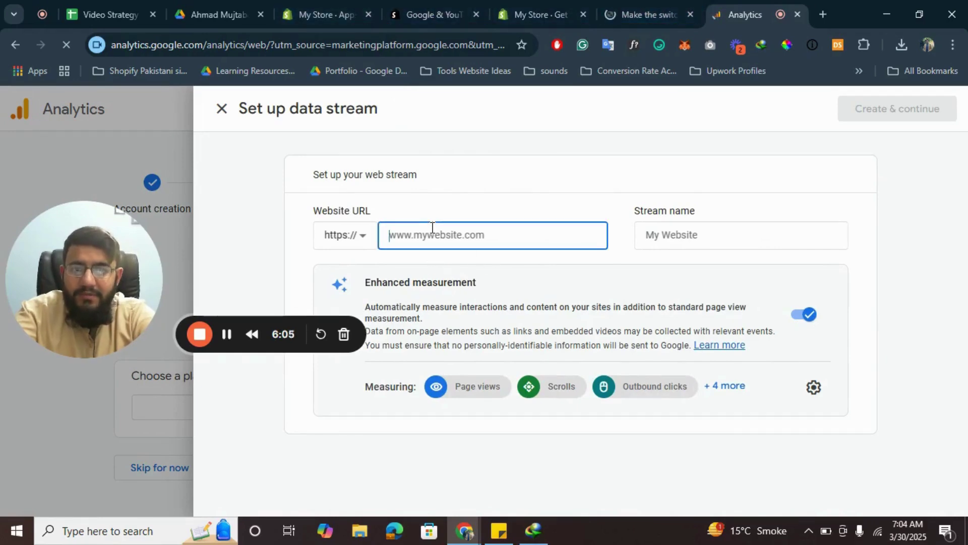
key(super+v)
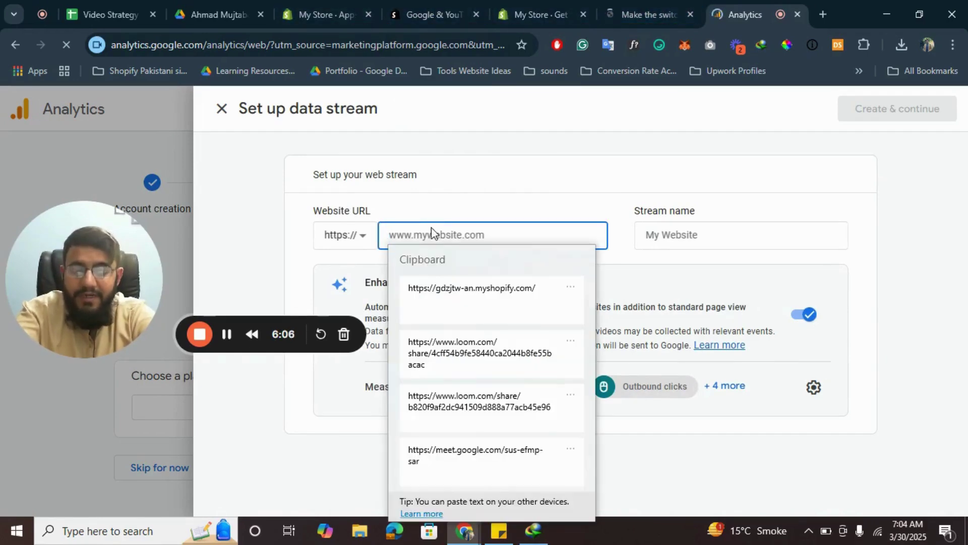
click(477, 298)
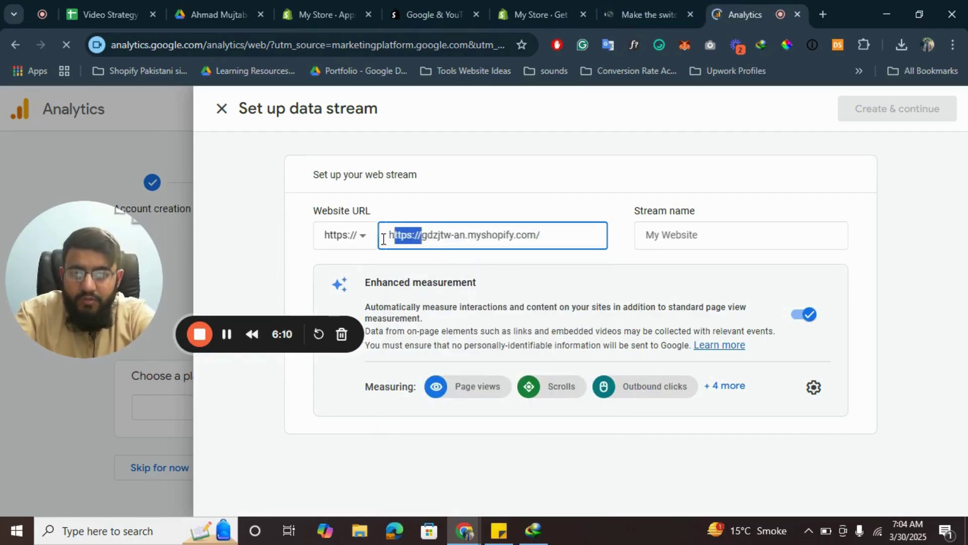
key(BackSpace)
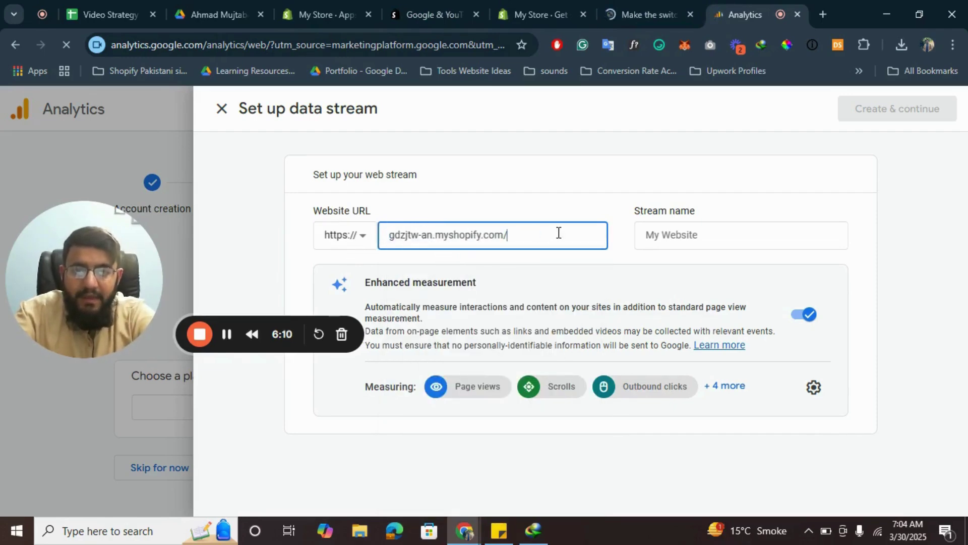
click(675, 236)
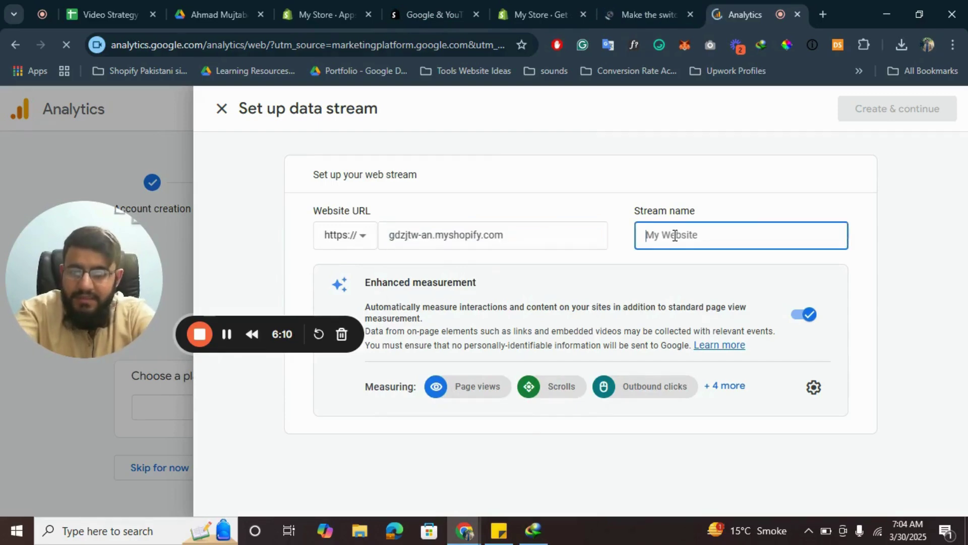
text(Test Shopify Store)
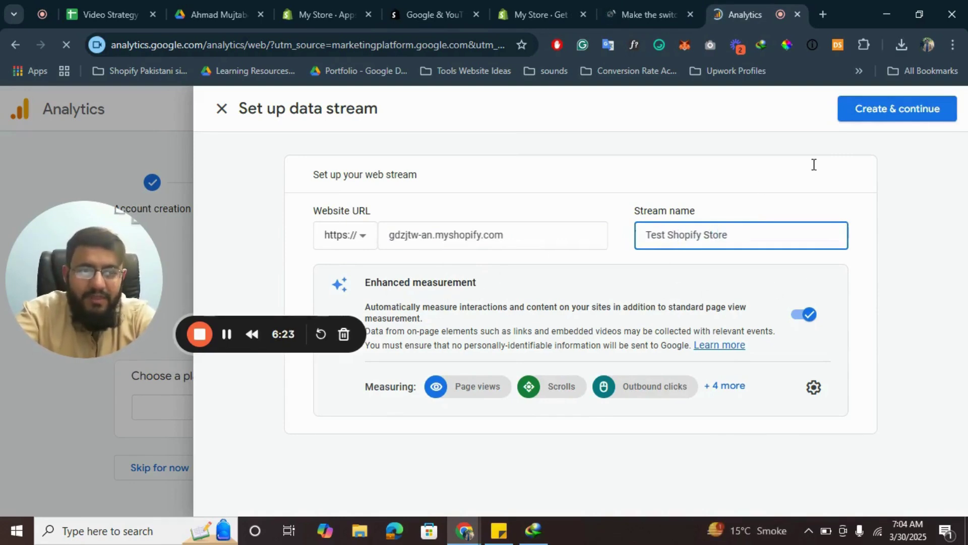
click(918, 117)
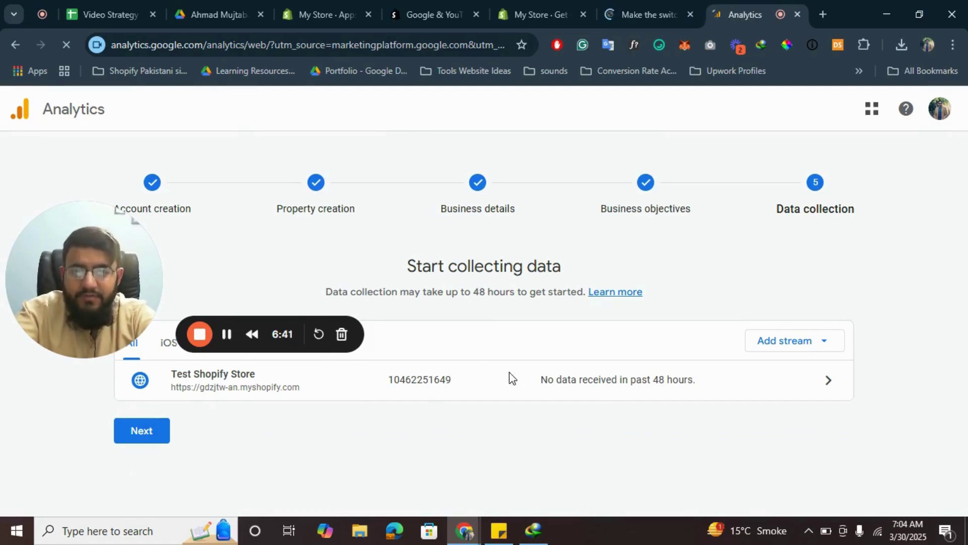
Step: Reload Shopify's Google & YouTube app page and start the GA4-only setup to reach the property card
click(560, 3)
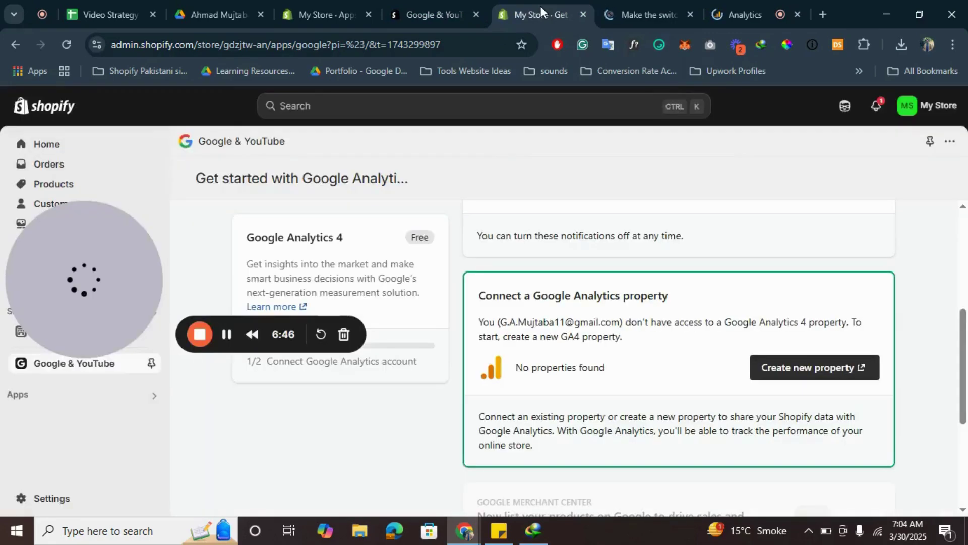
click(414, 48)
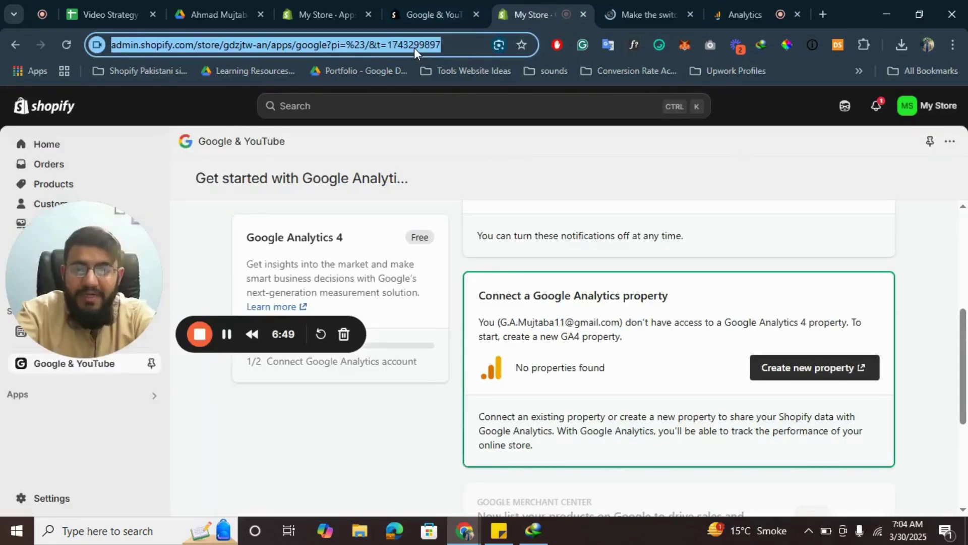
key(Return)
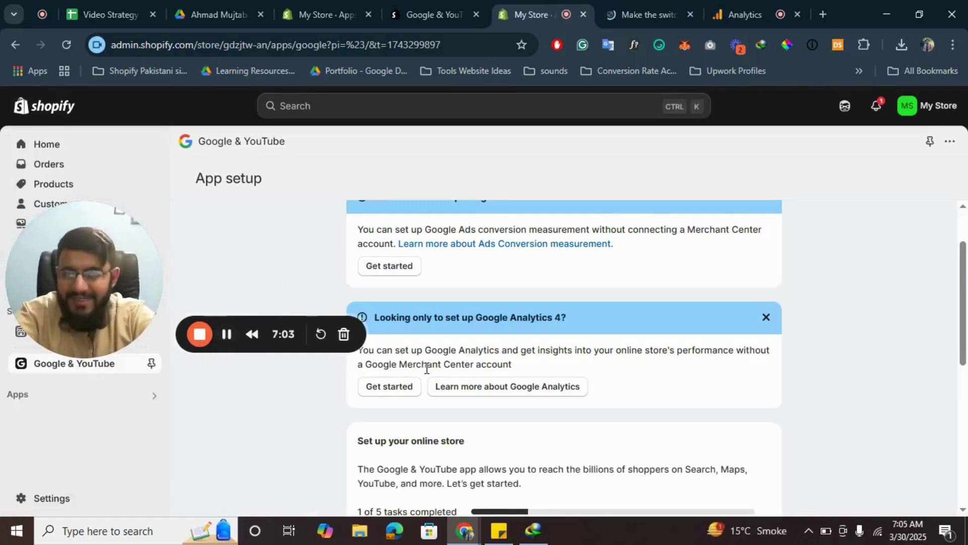
click(394, 386)
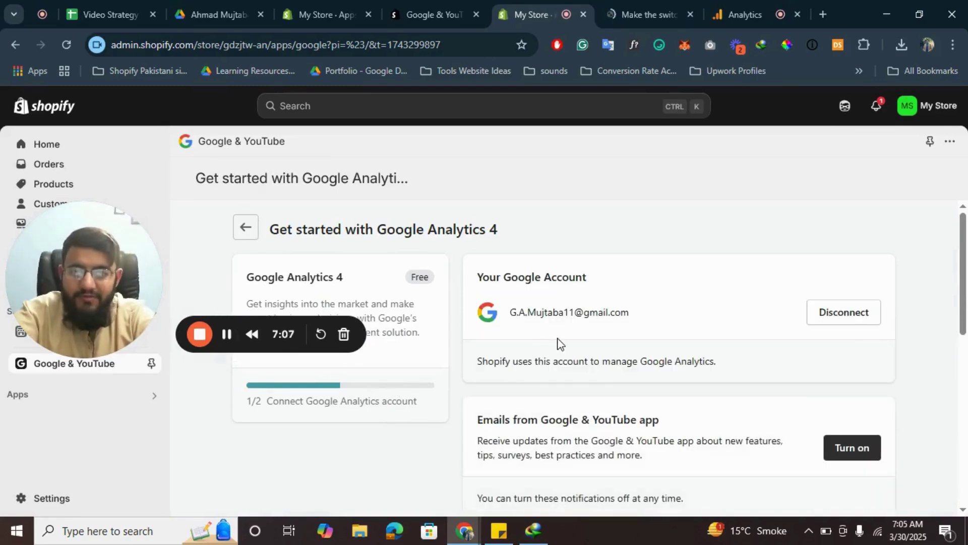
scroll(629, 289, down, 5)
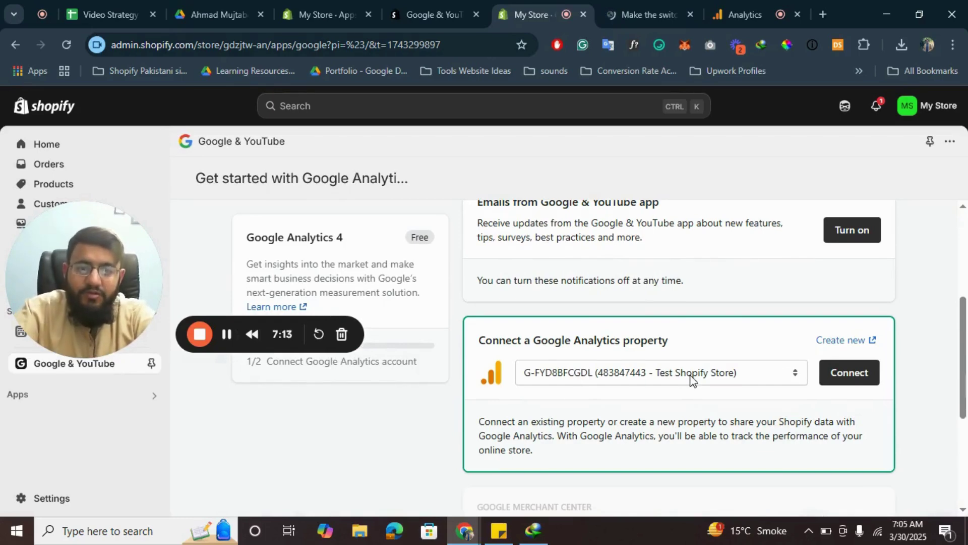
mouse_move(737, 1)
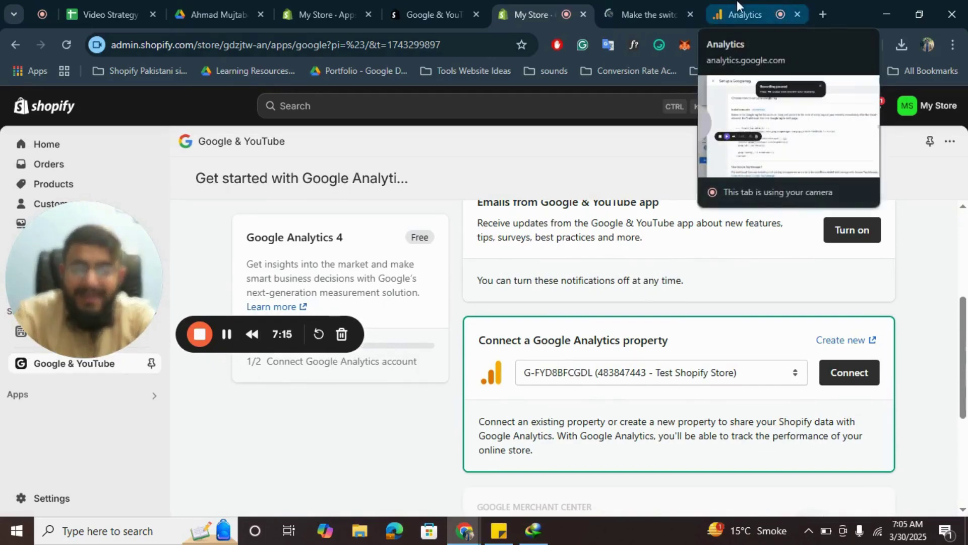
click(737, 1)
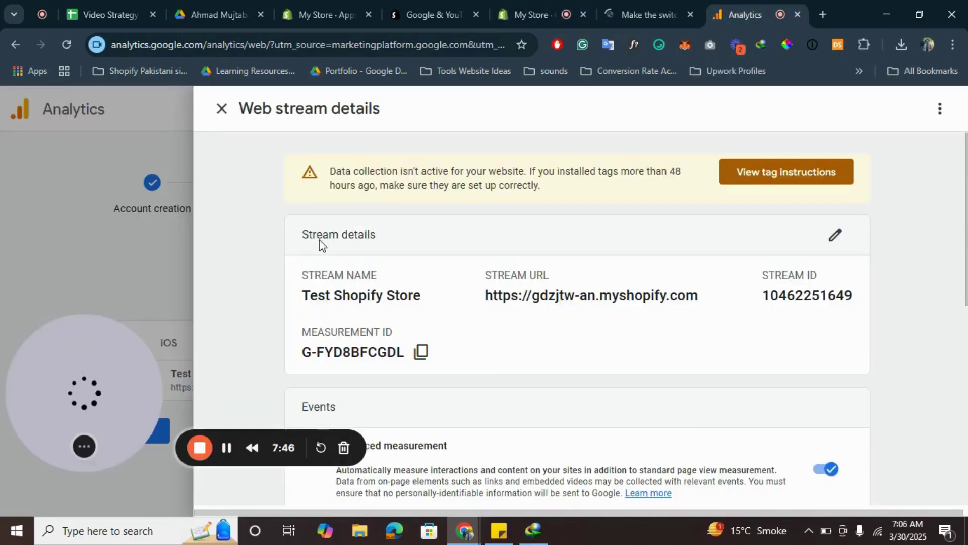
click(525, 1)
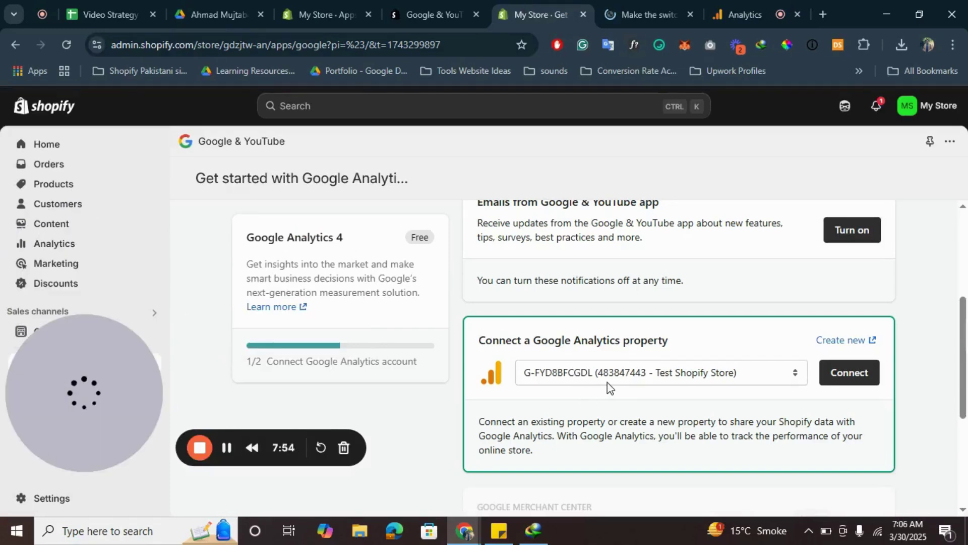
Step: Connect the Test Shopify Store property in Shopify, then return to Google Analytics
click(850, 379)
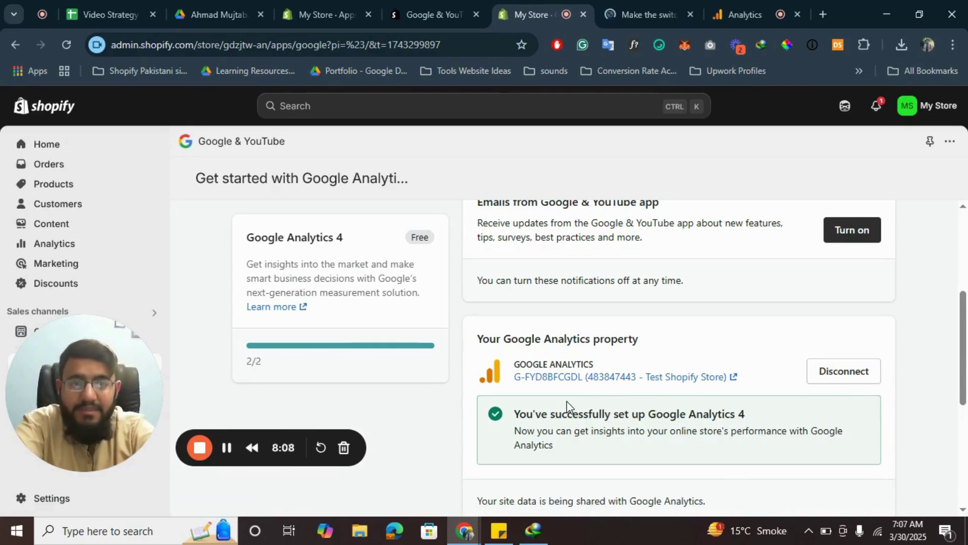
click(755, 1)
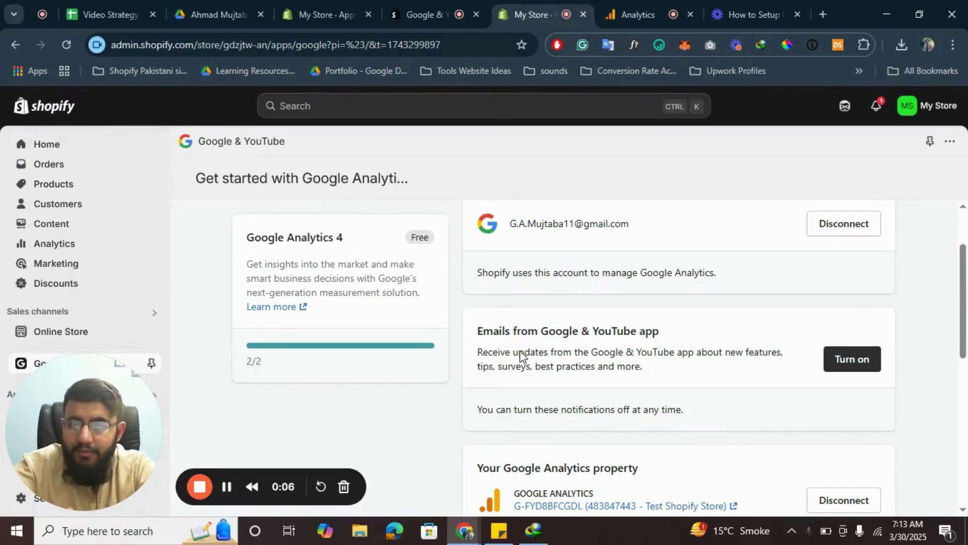
scroll(520, 356, down, 2)
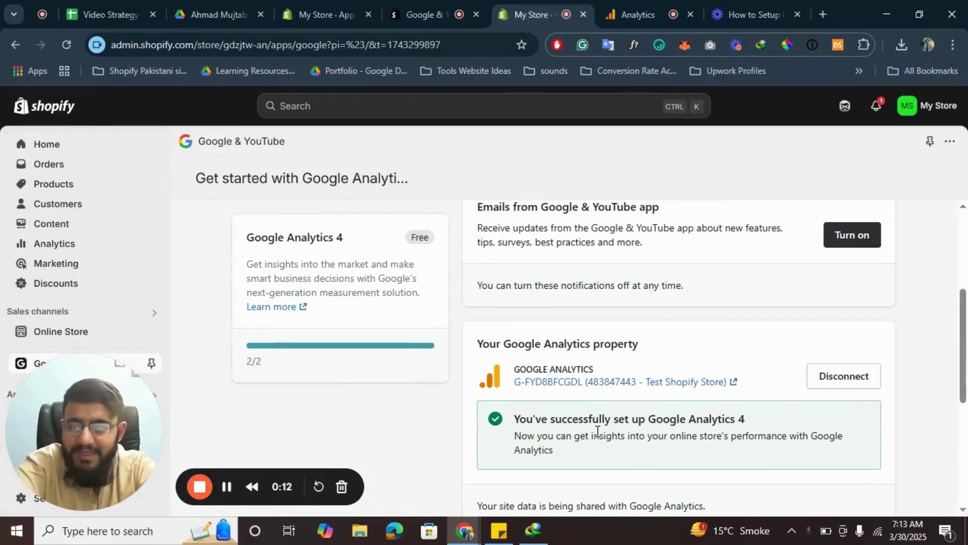
click(655, 6)
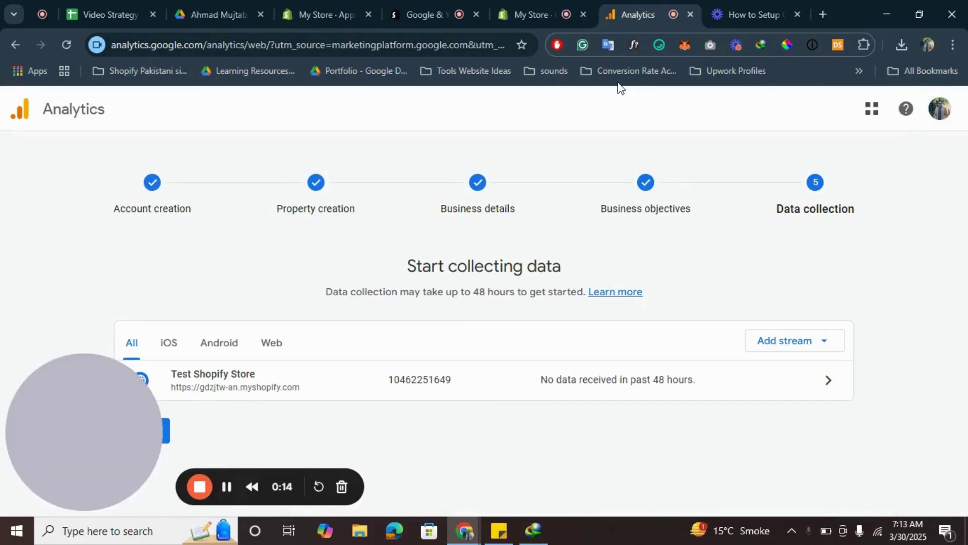
Step: Open the Test Shopify Store stream details and view its tag installation instructions
click(267, 385)
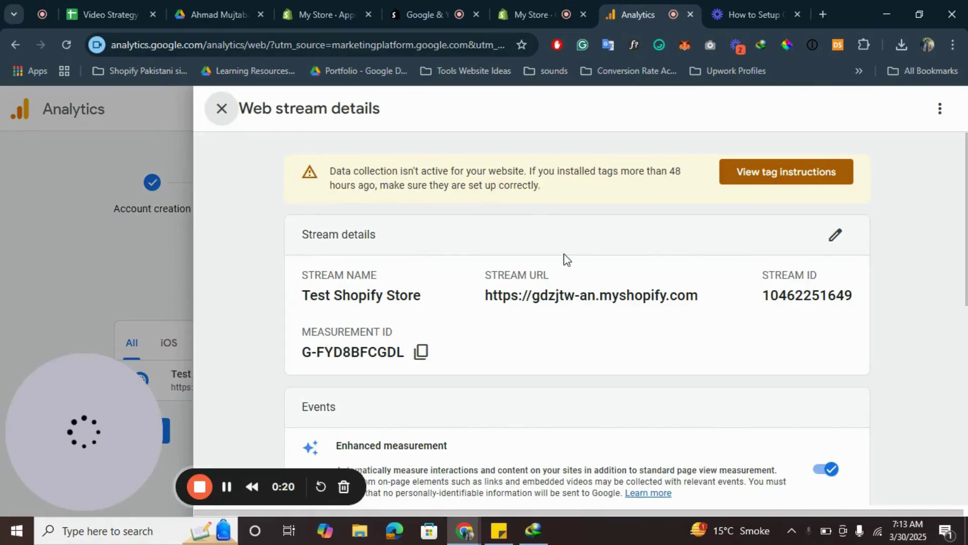
scroll(564, 253, down, 2)
scroll(564, 253, down, 2)
scroll(563, 253, down, 4)
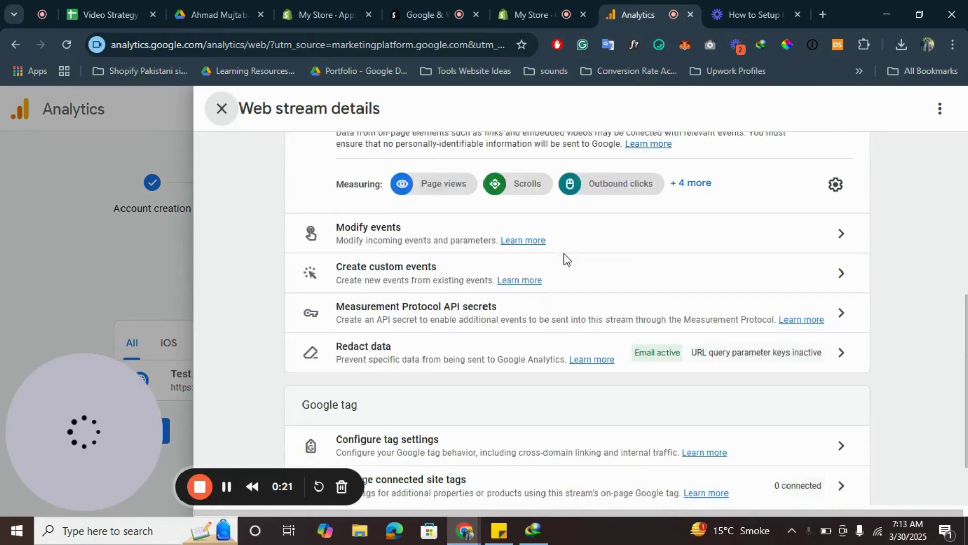
scroll(563, 253, up, 8)
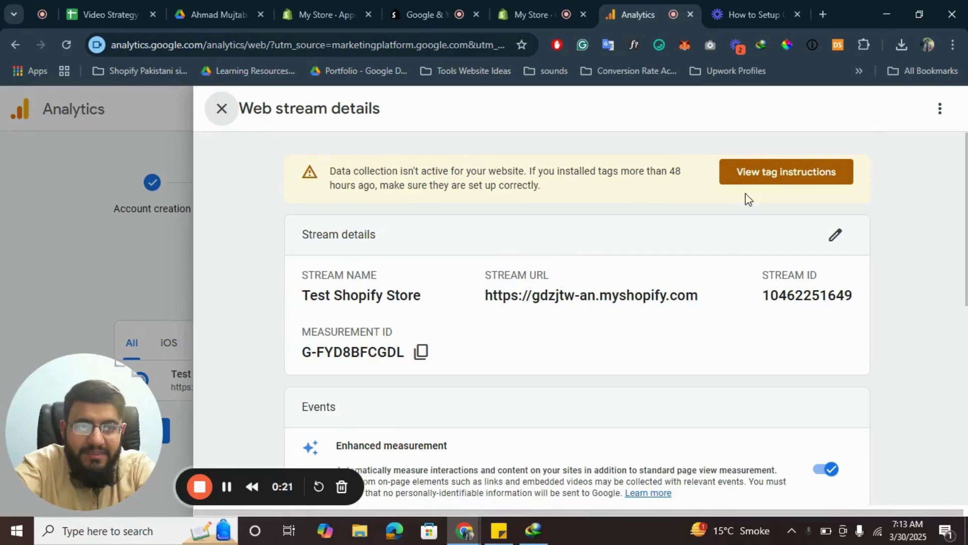
click(773, 170)
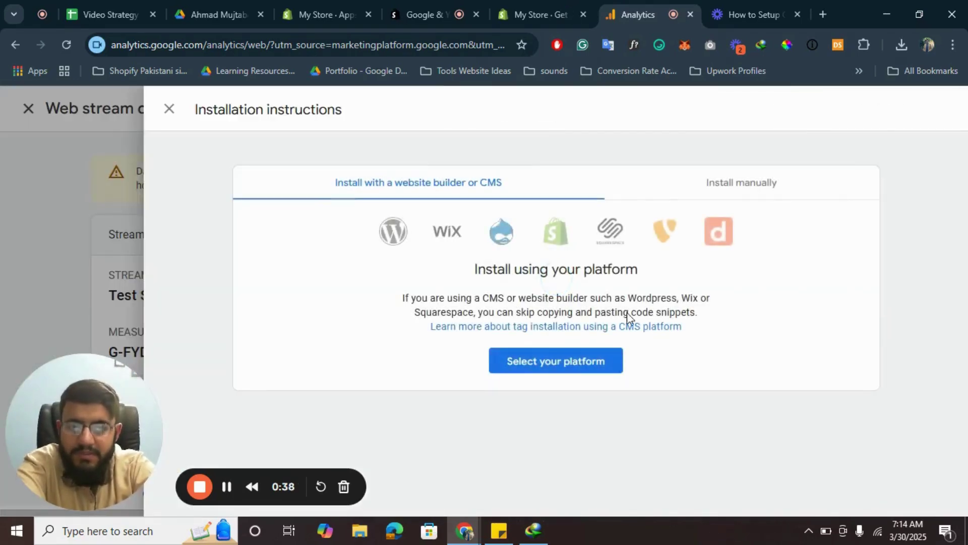
Step: Under Install manually, test the store URL for the tag, then close the instructions
click(743, 174)
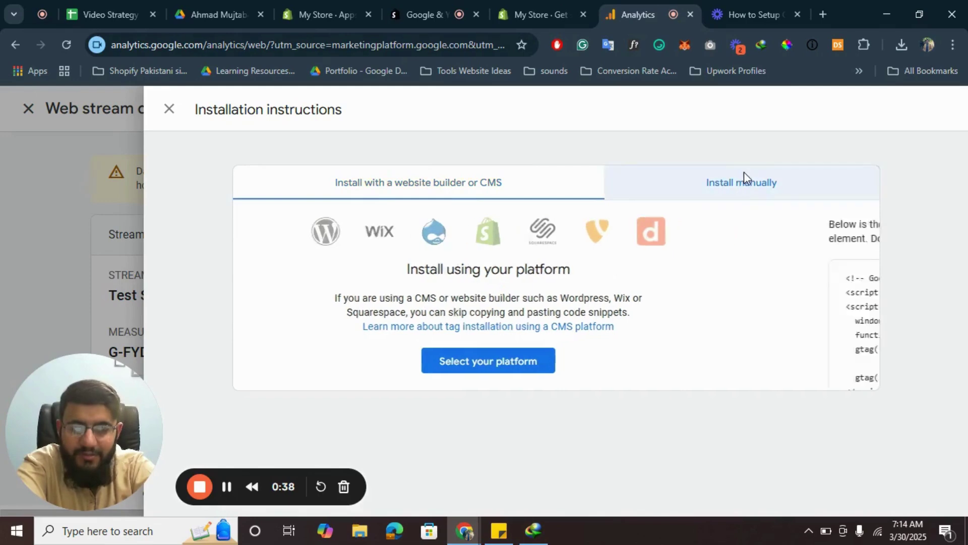
scroll(605, 298, down, 3)
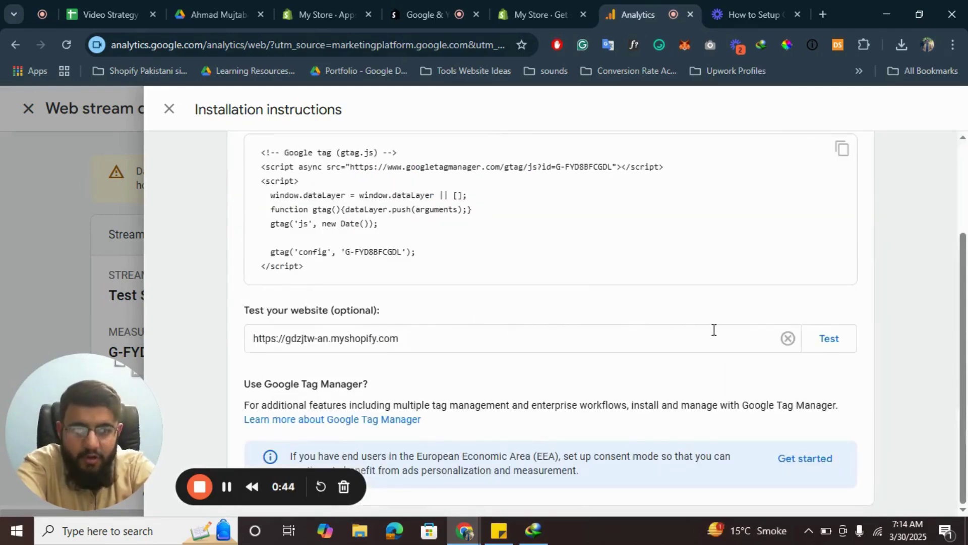
click(844, 341)
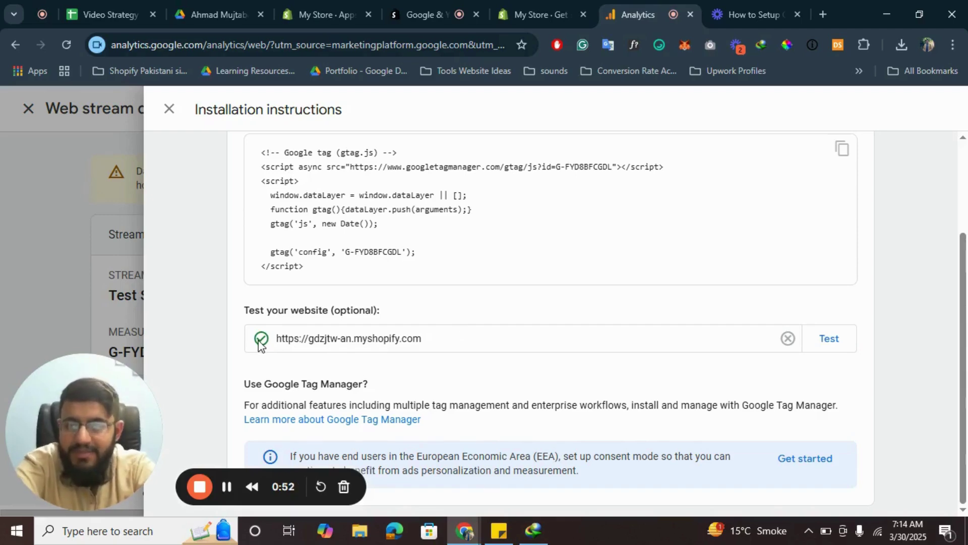
scroll(304, 276, up, 3)
click(174, 108)
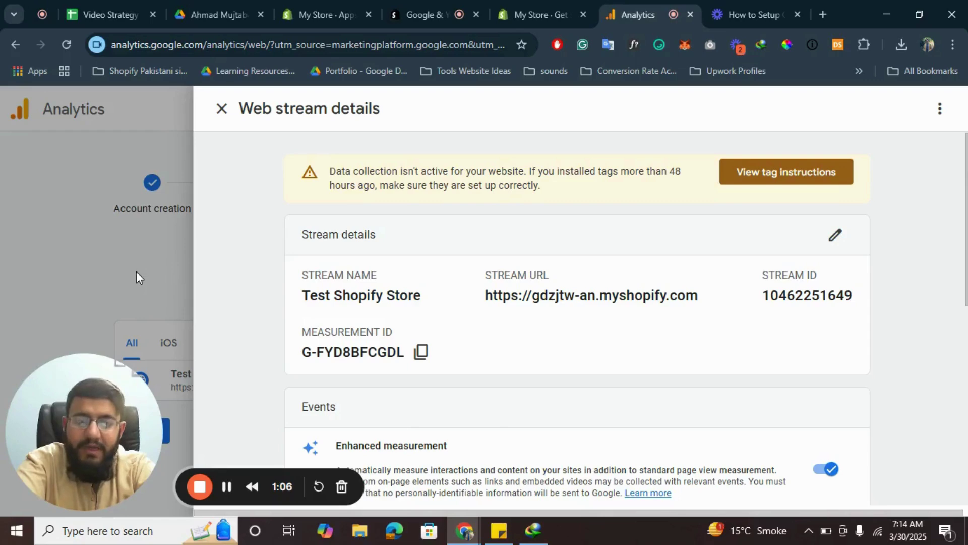
scroll(530, 347, down, 4)
scroll(542, 199, up, 4)
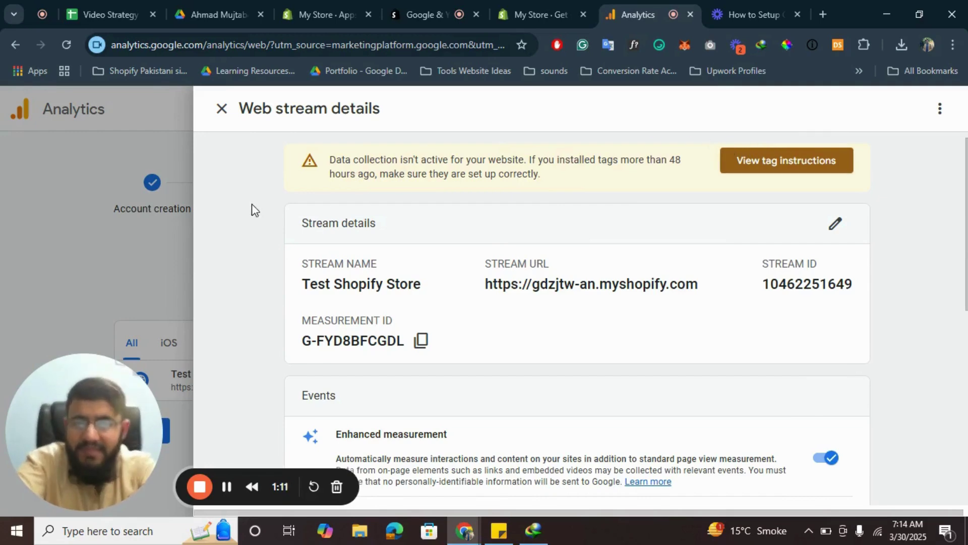
Step: Close the web stream details and return to Shopify's Google & YouTube page showing GA4 at 2/2
click(119, 263)
click(527, 14)
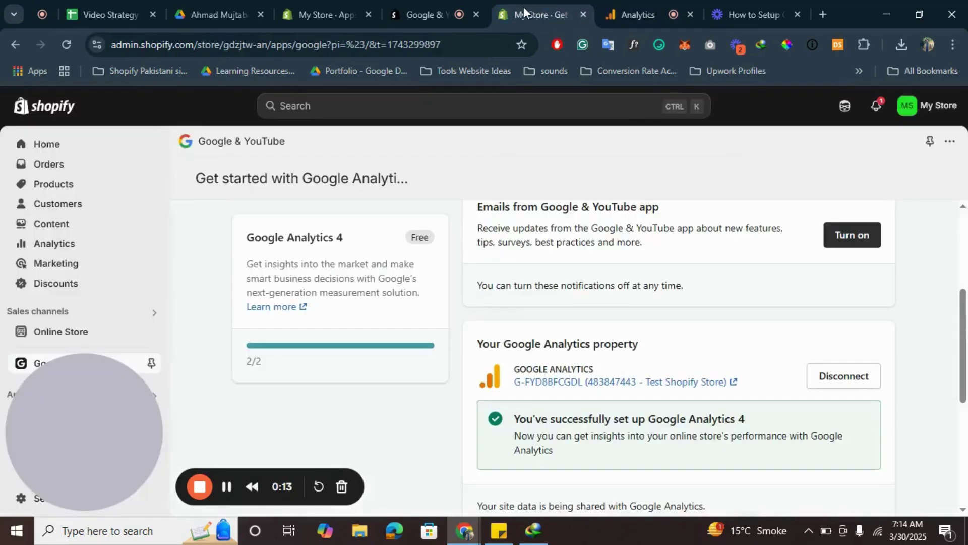
scroll(634, 274, down, 5)
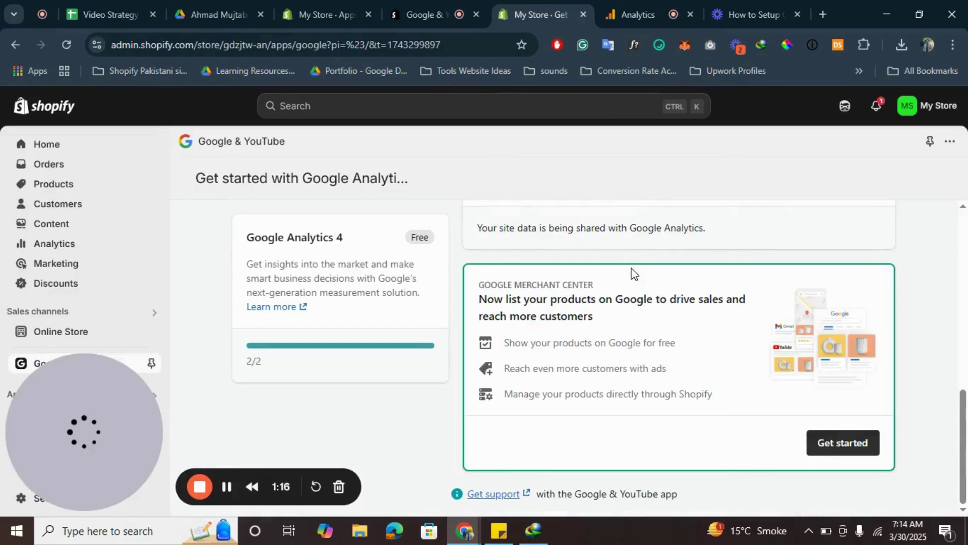